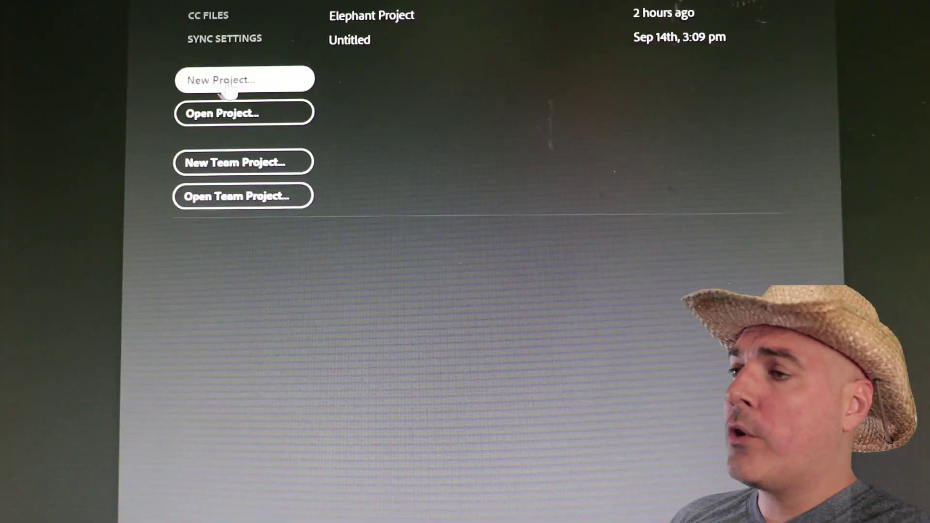
# Choose New Project on the start screen to open the new project settings
pyautogui.click(232, 86)
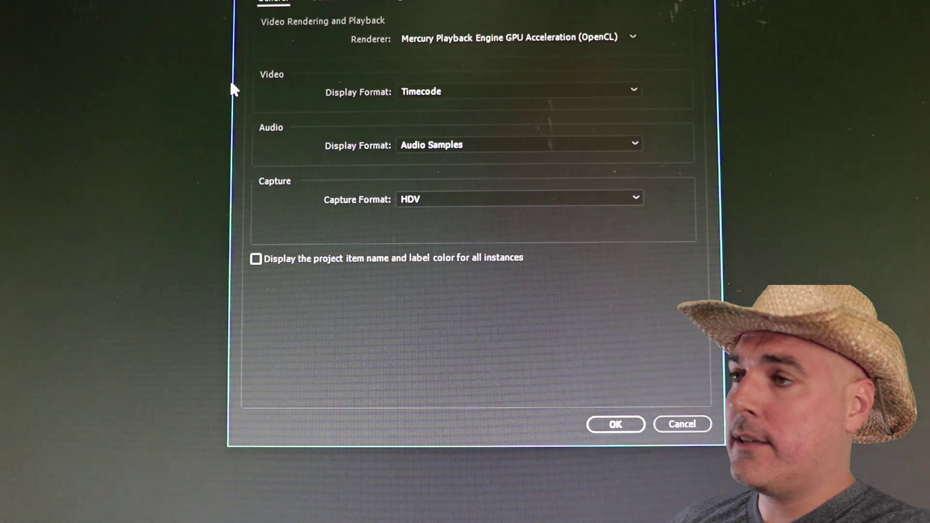
# Enter 'Elephant Project' as the new project's name
pyautogui.write('E')
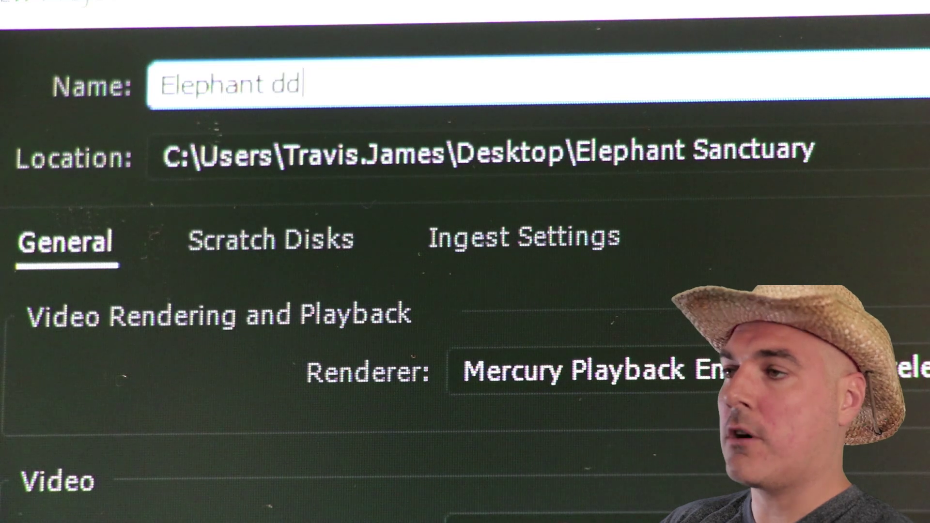
pyautogui.write('P')
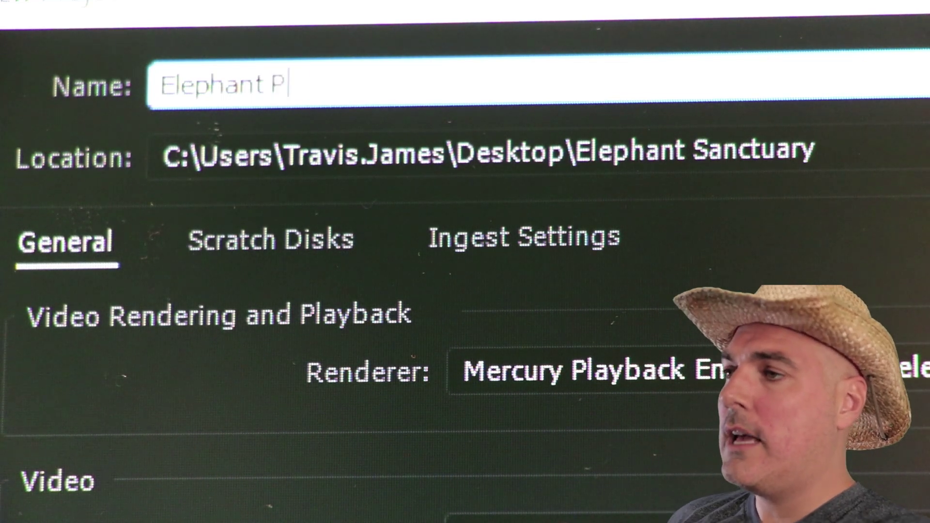
pyautogui.write('roject')
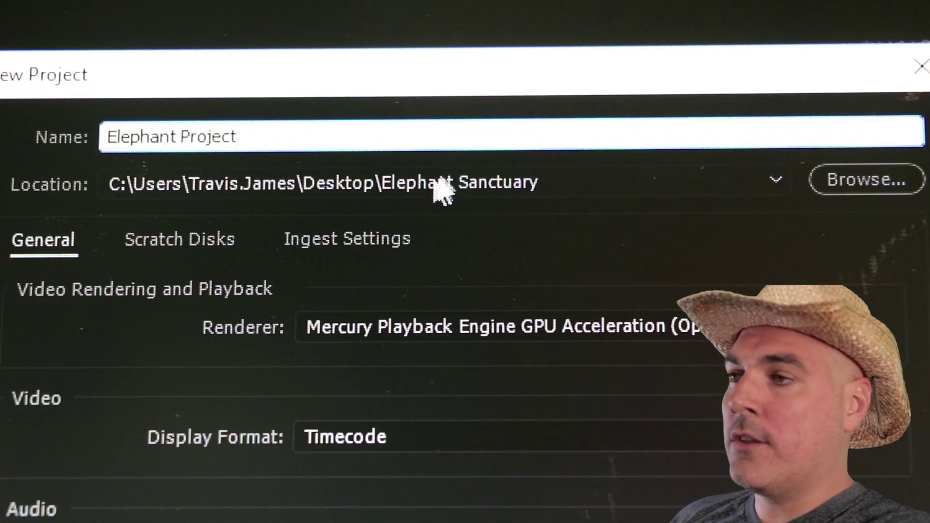
# Set the project location to the Elephant Sanctuary folder on the Desktop
pyautogui.click(841, 187)
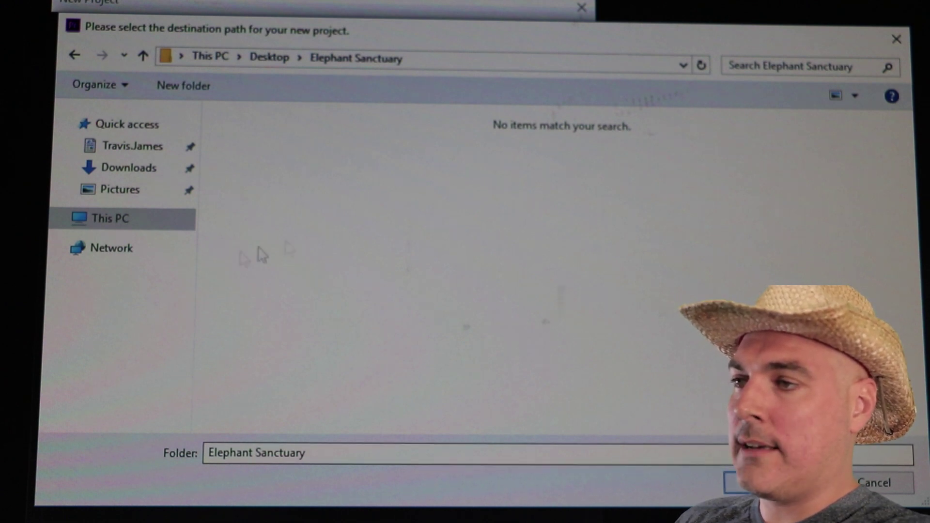
pyautogui.click(112, 219)
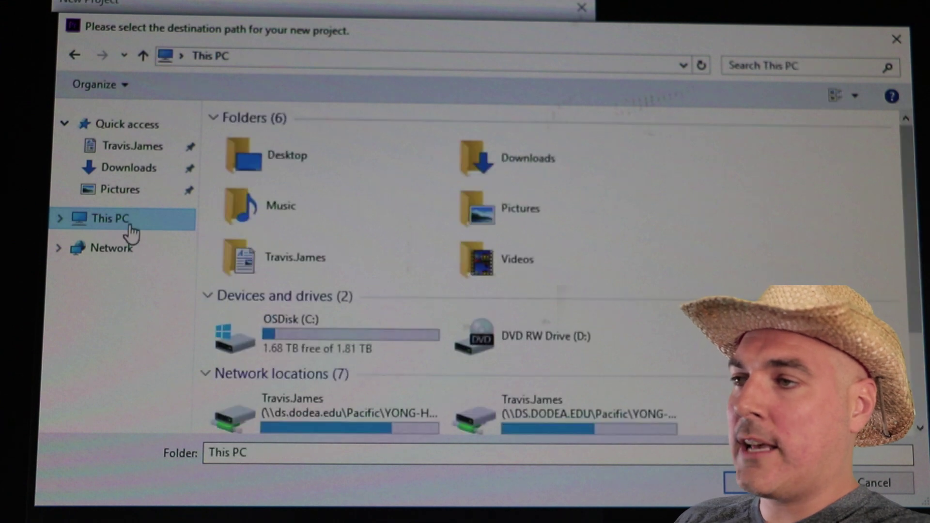
pyautogui.doubleClick(285, 158)
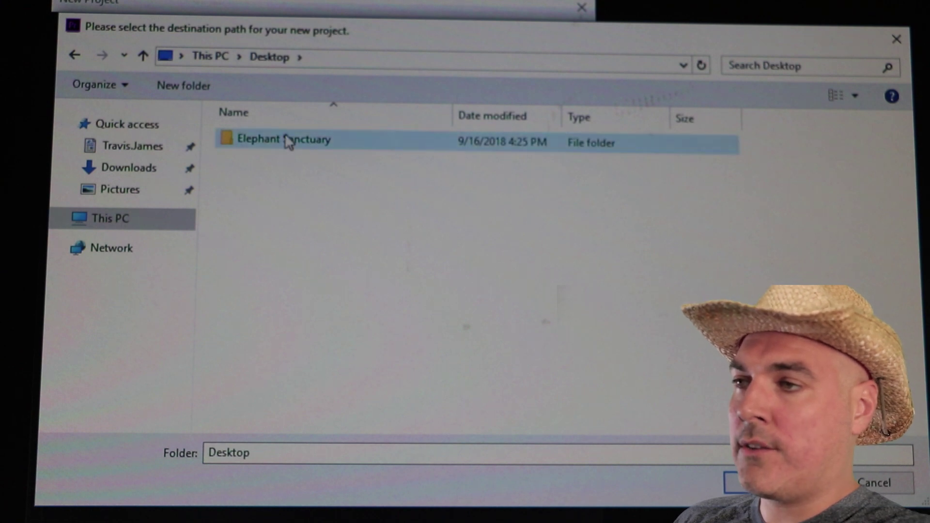
pyautogui.doubleClick(288, 140)
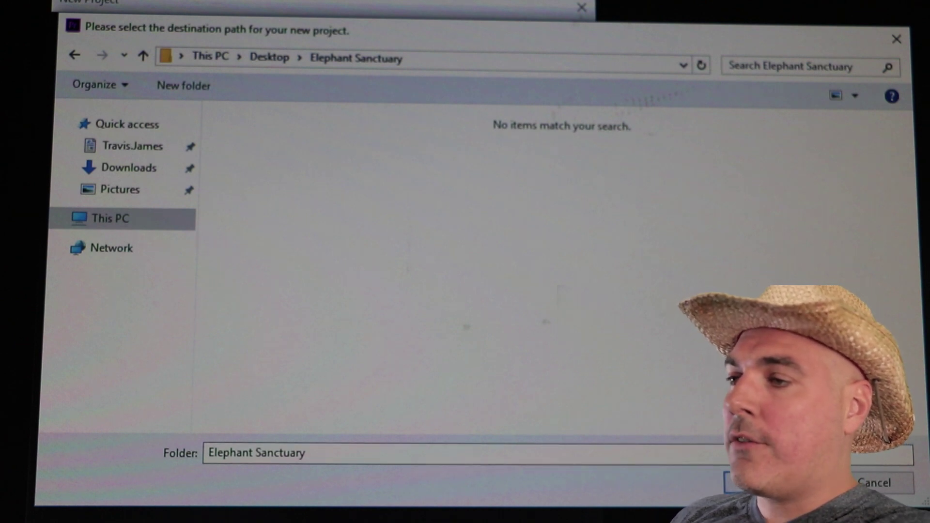
pyautogui.click(765, 482)
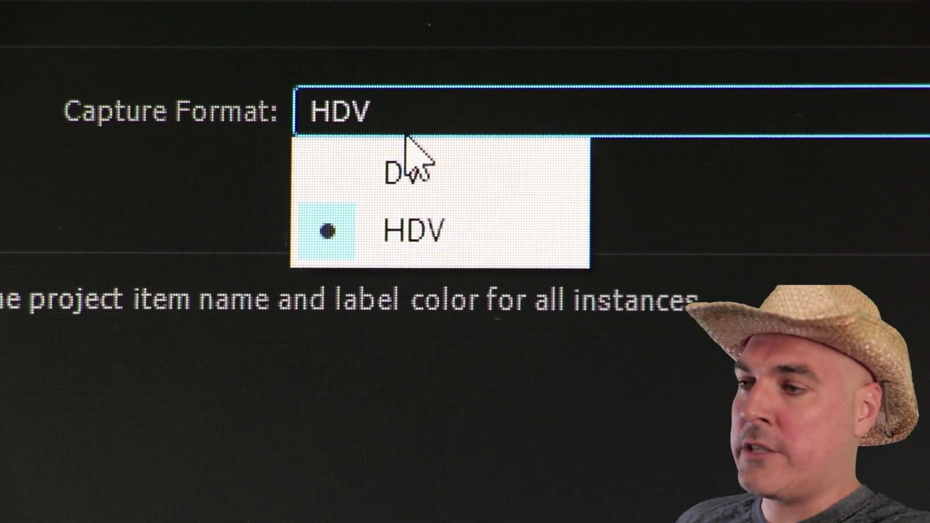
# Switch the capture format to DV and back, leaving it on HDV
pyautogui.click(425, 178)
pyautogui.click(451, 104)
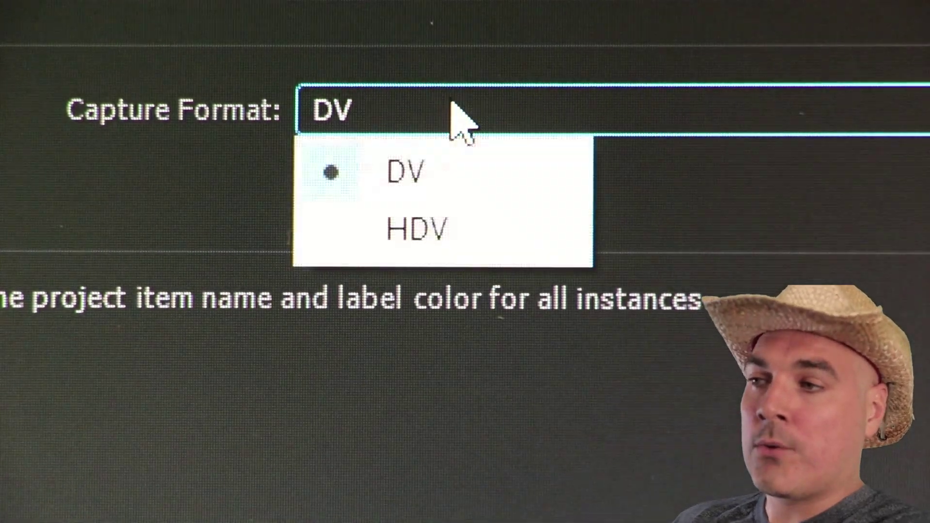
pyautogui.click(473, 237)
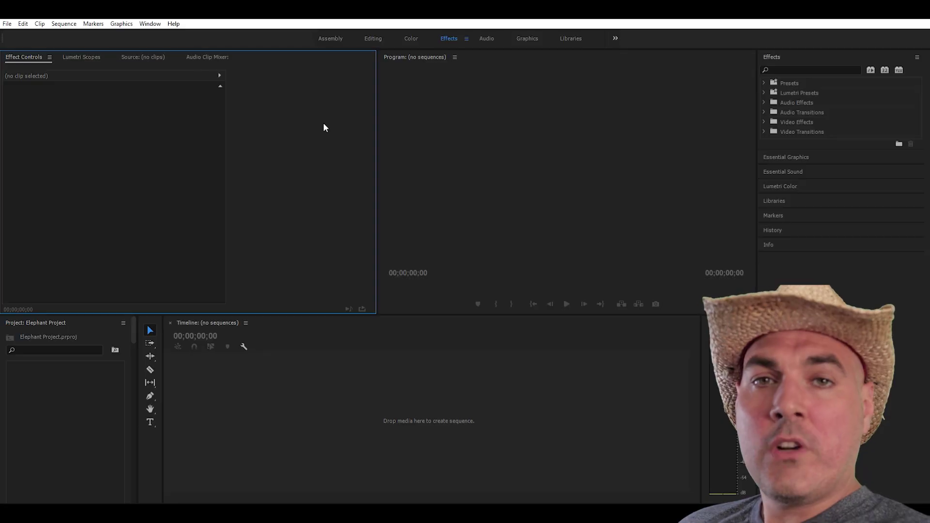
# Check the Project, Effect Controls, Program and Timeline panels, then bring up the File menu
pyautogui.click(83, 380)
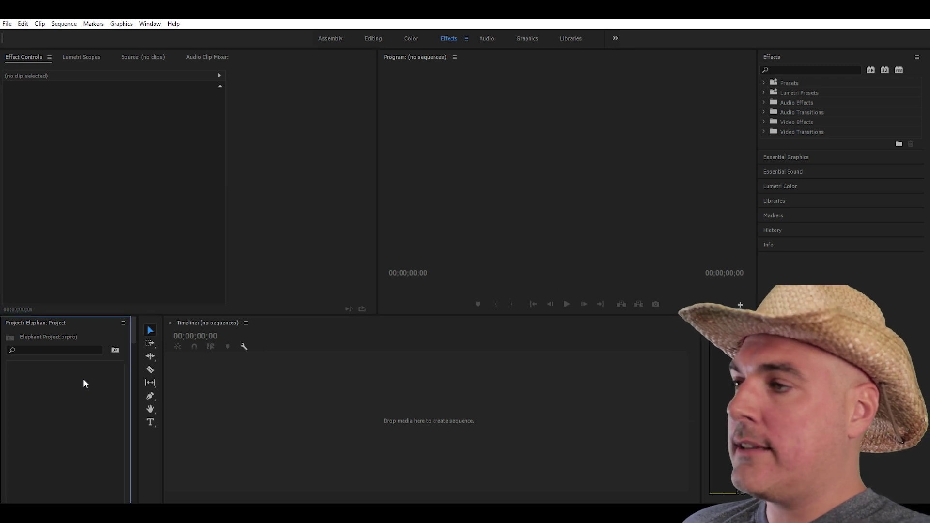
pyautogui.click(197, 384)
pyautogui.click(185, 164)
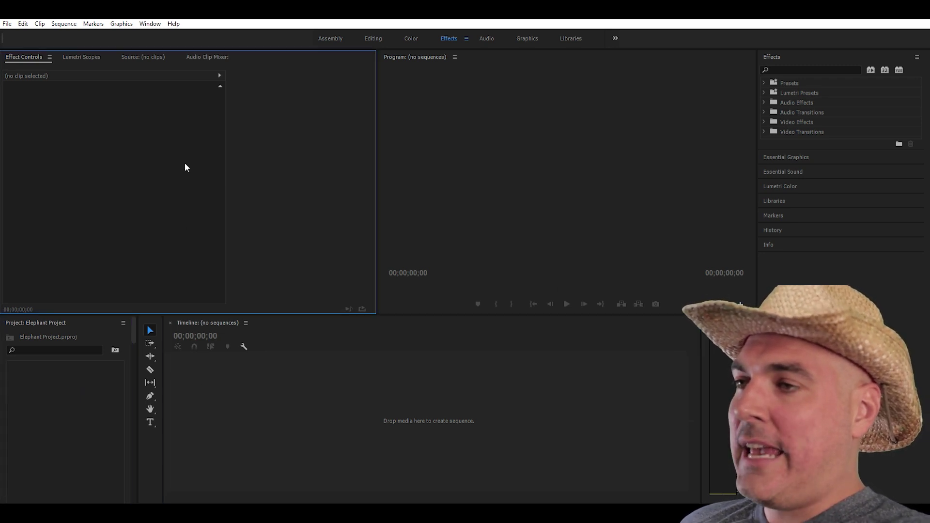
pyautogui.click(486, 190)
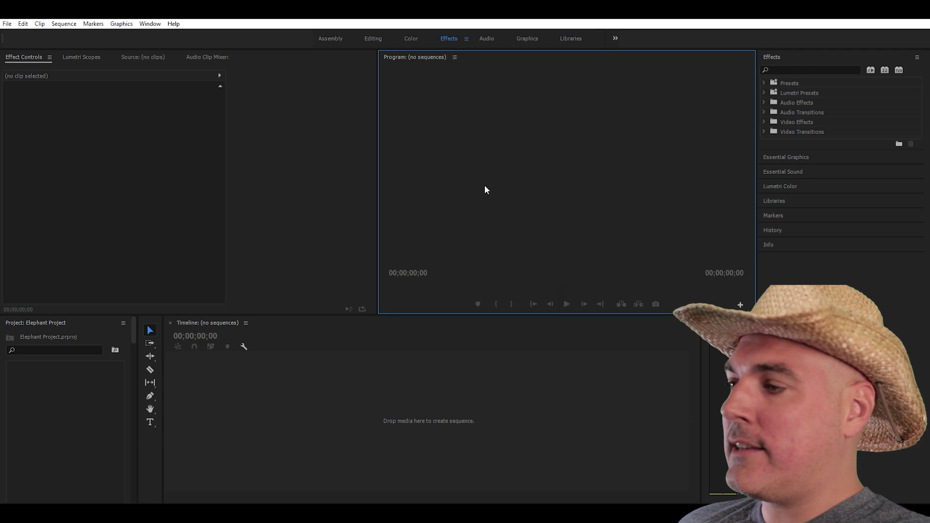
pyautogui.click(102, 160)
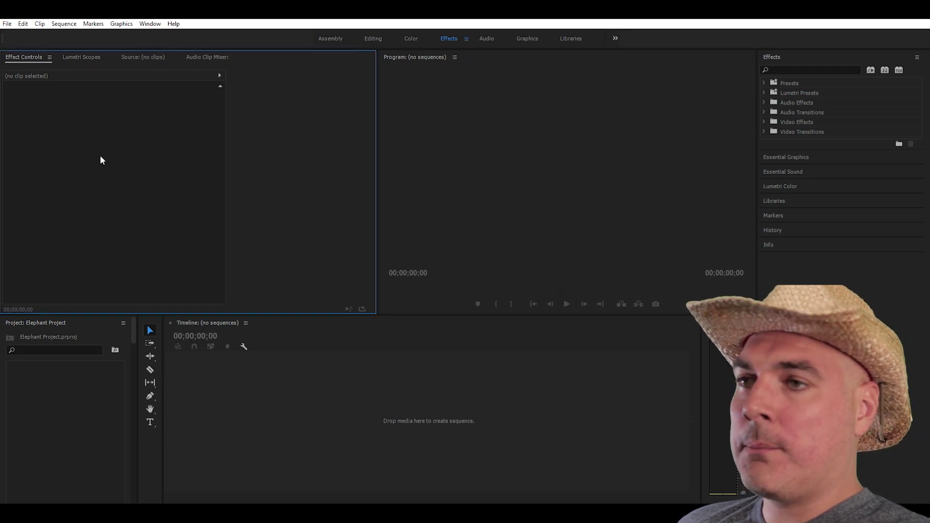
pyautogui.click(85, 380)
pyautogui.click(468, 399)
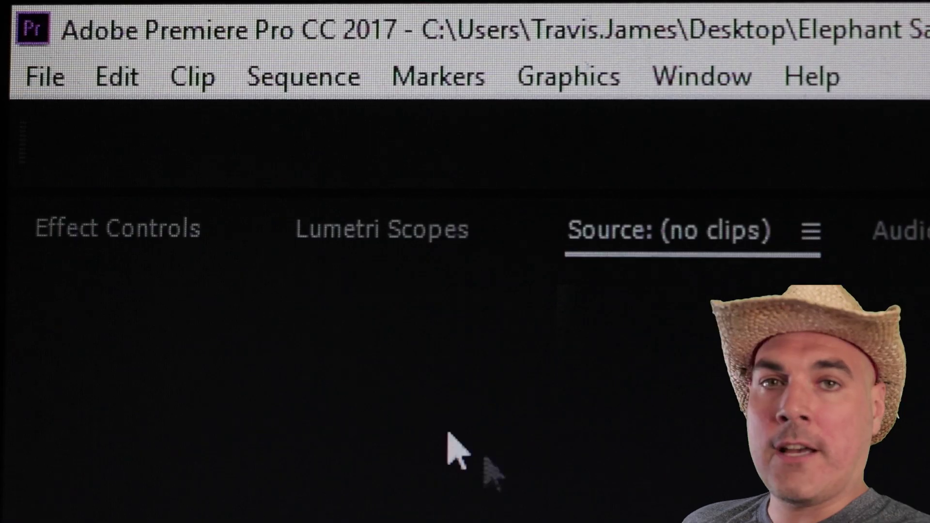
pyautogui.click(50, 82)
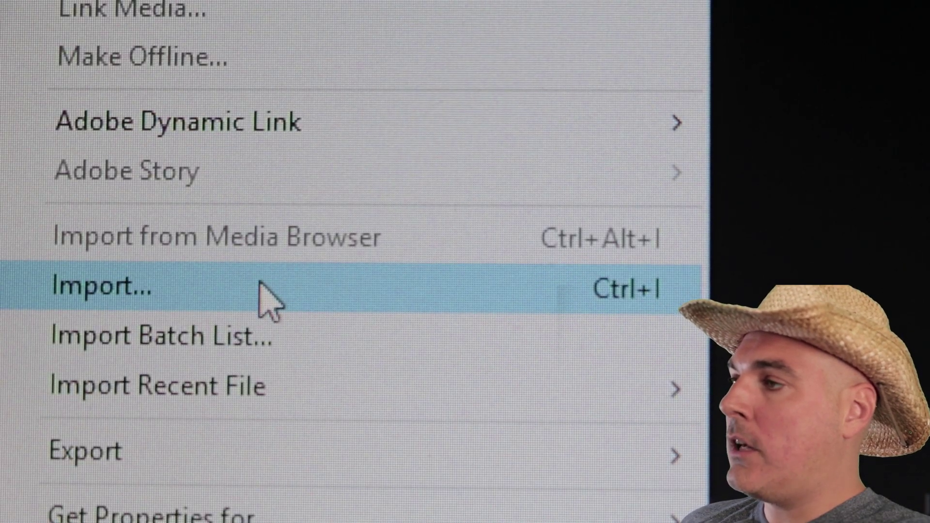
# Import GOPR0007 and GOPR0011 from the Desktop Elephant Sanctuary folder
pyautogui.click(260, 285)
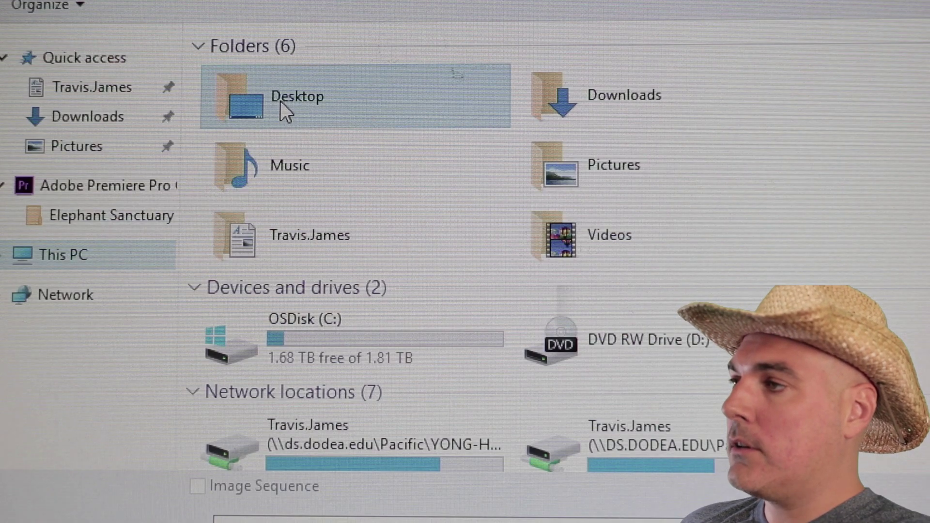
pyautogui.doubleClick(280, 100)
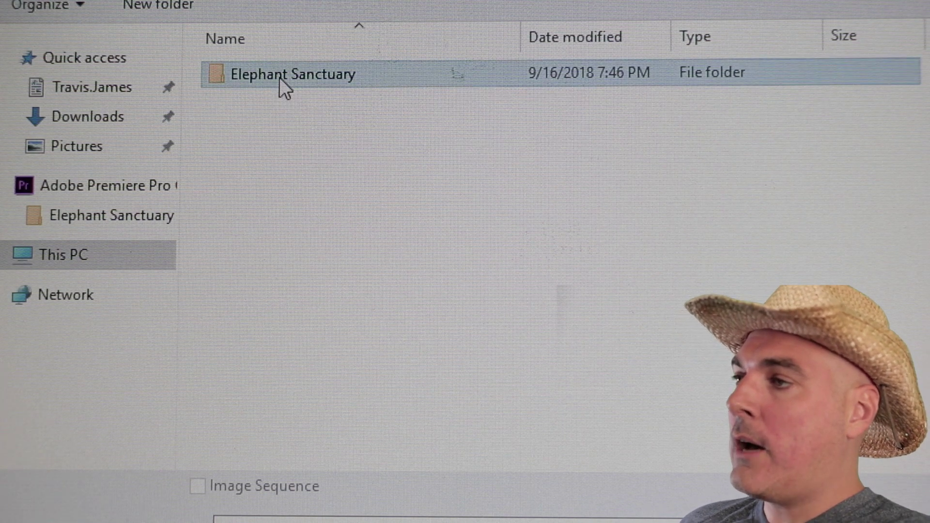
pyautogui.doubleClick(279, 77)
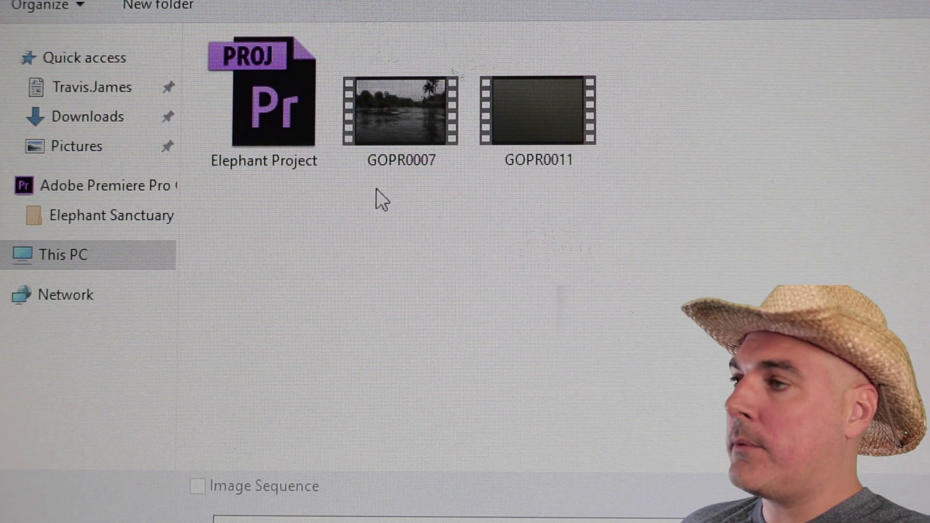
pyautogui.moveTo(376, 188); pyautogui.dragTo(581, 82)
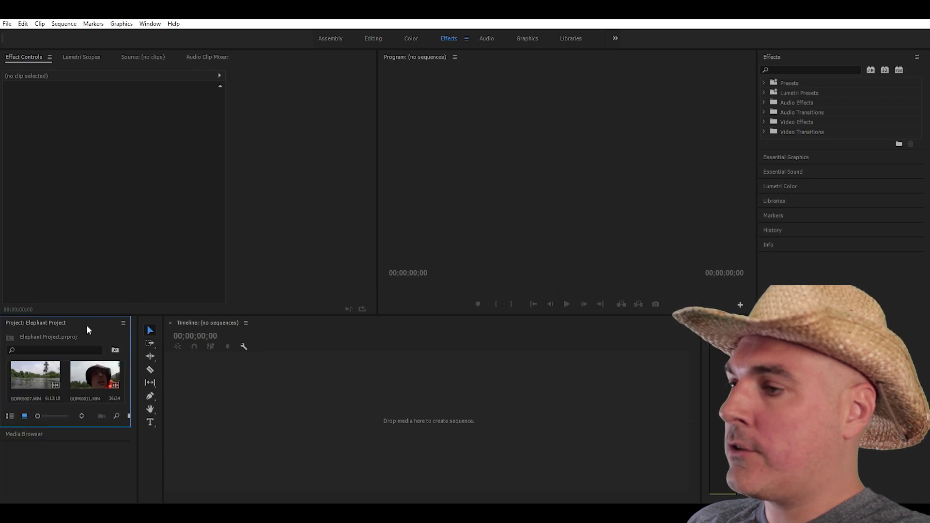
# Widen the Project panel, load GOPR0007 into the Source monitor, and scrub to about 1:11
pyautogui.moveTo(141, 369); pyautogui.dragTo(262, 362)
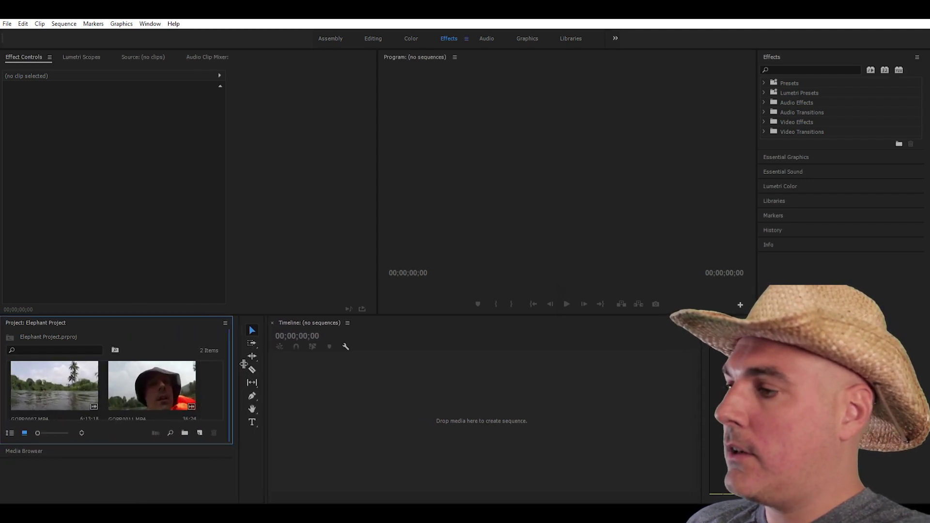
pyautogui.doubleClick(65, 376)
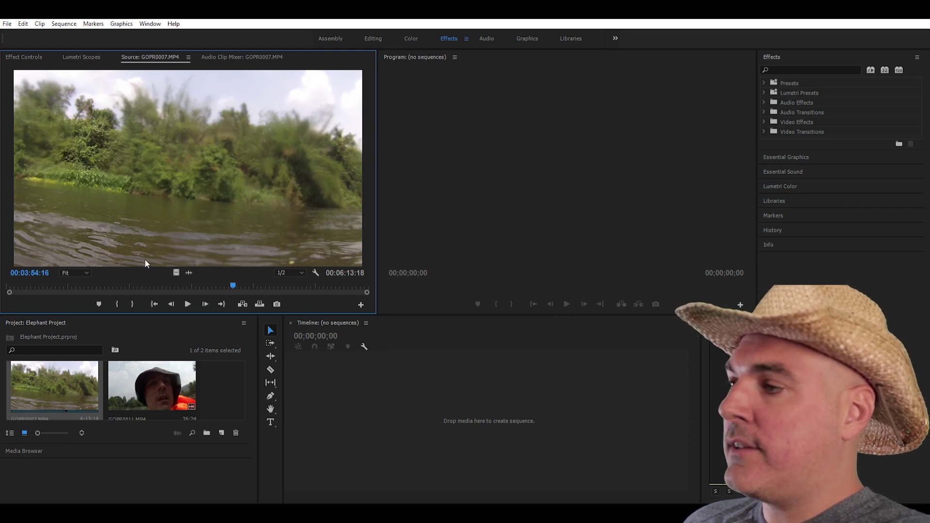
pyautogui.moveTo(112, 286); pyautogui.dragTo(52, 285)
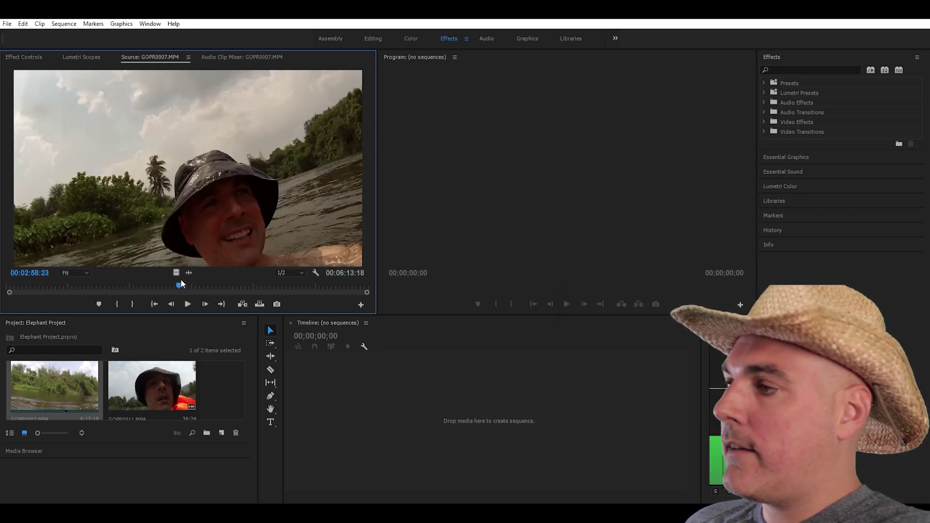
pyautogui.moveTo(180, 280); pyautogui.dragTo(243, 280)
pyautogui.moveTo(320, 273); pyautogui.dragTo(356, 272)
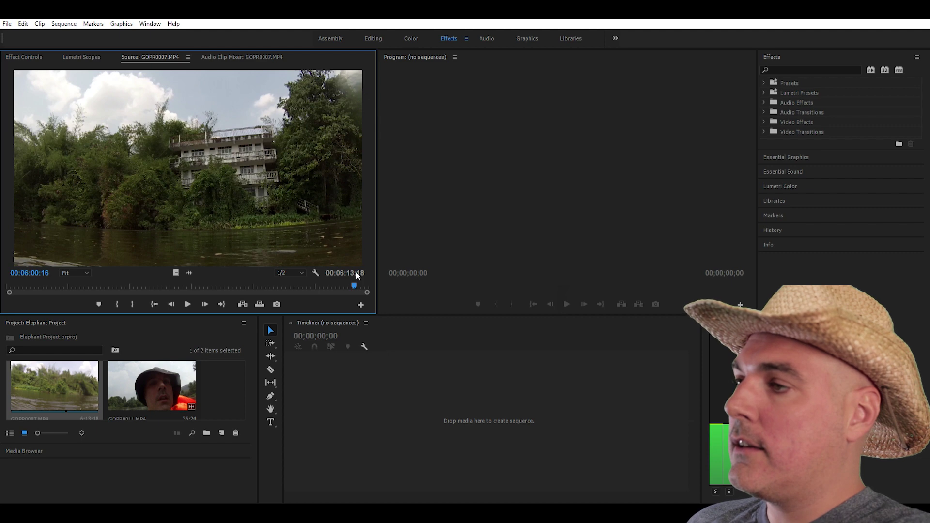
pyautogui.moveTo(356, 271)
pyautogui.mouseDown()
pyautogui.moveTo(30, 272)
pyautogui.moveTo(77, 271)
pyautogui.mouseUp()
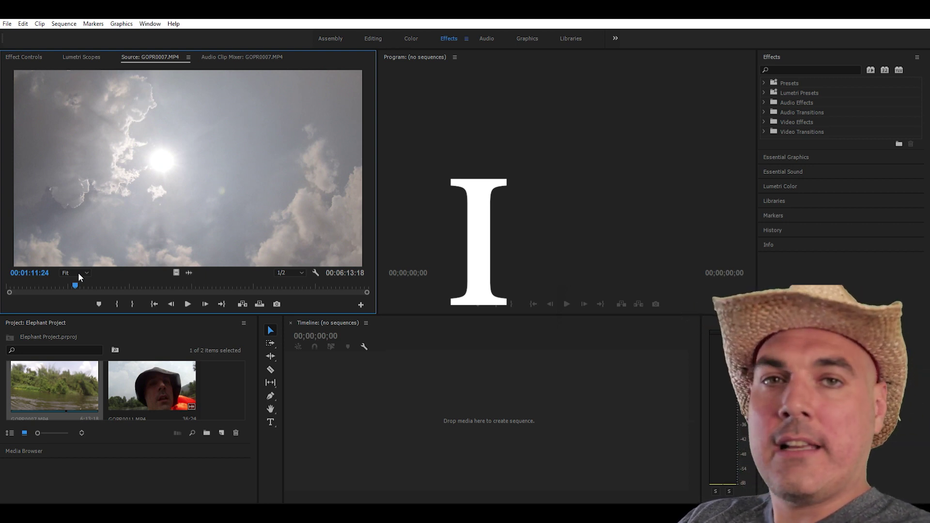
# Mark a 00:00:10:14 In/Out range on GOPR0007 and drag it into a new sequence
pyautogui.press('i')
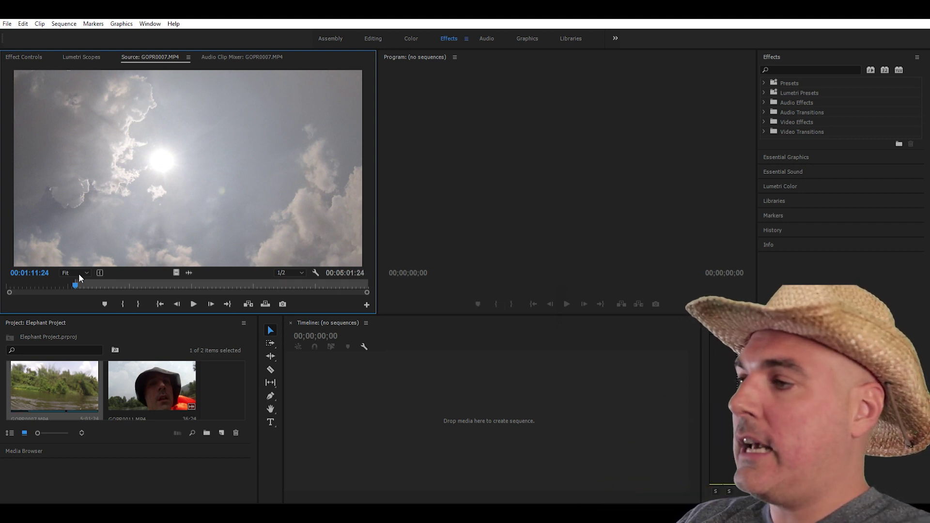
pyautogui.press('space')
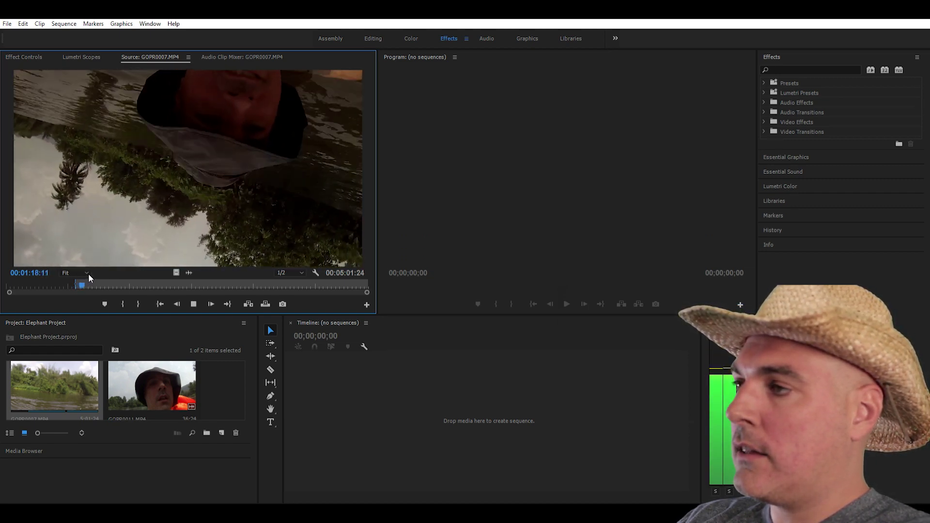
pyautogui.press('space')
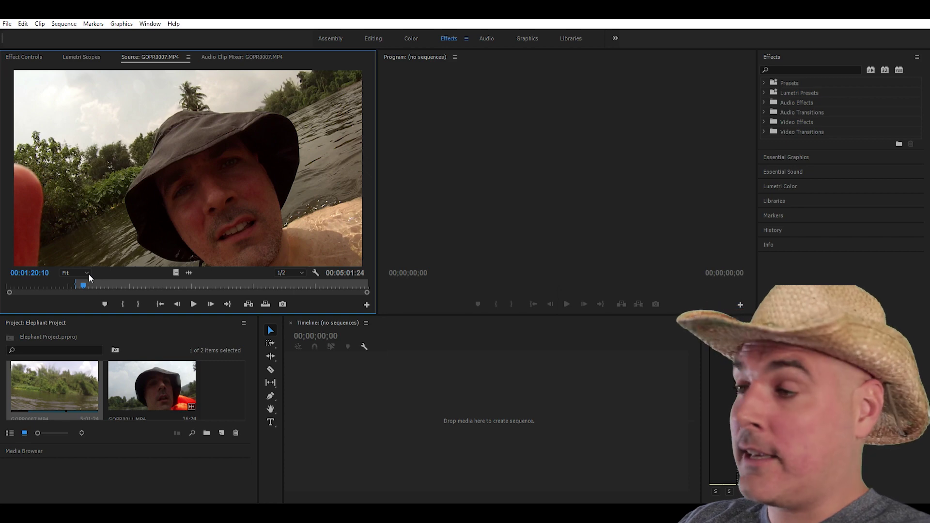
pyautogui.press('space')
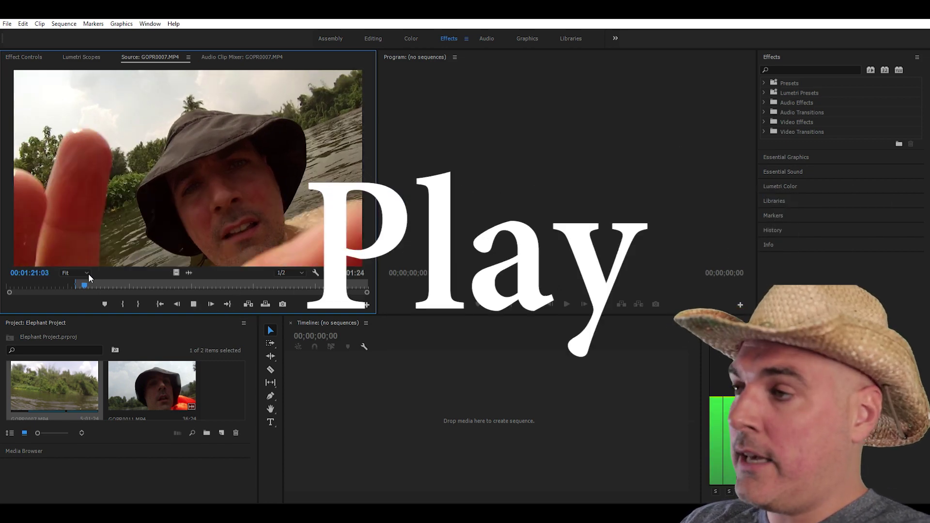
pyautogui.press('space')
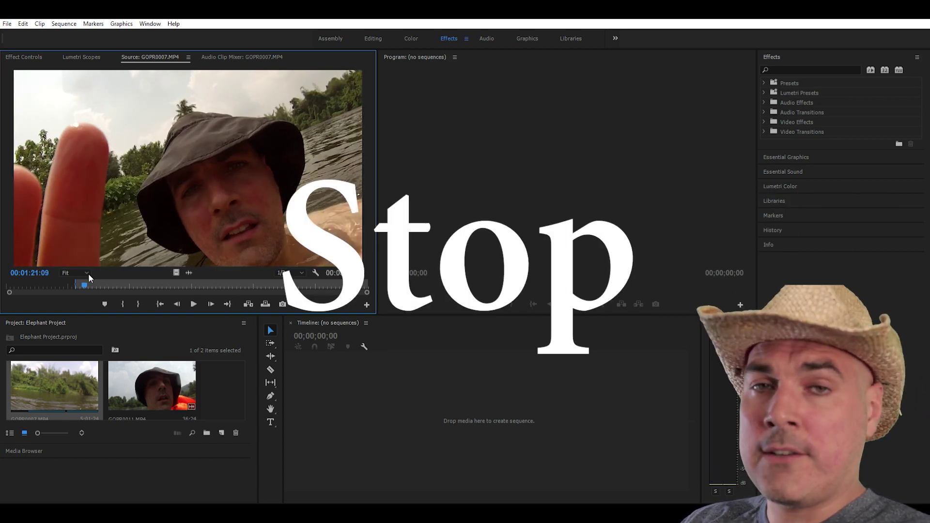
pyautogui.press('space')
pyautogui.press('space')
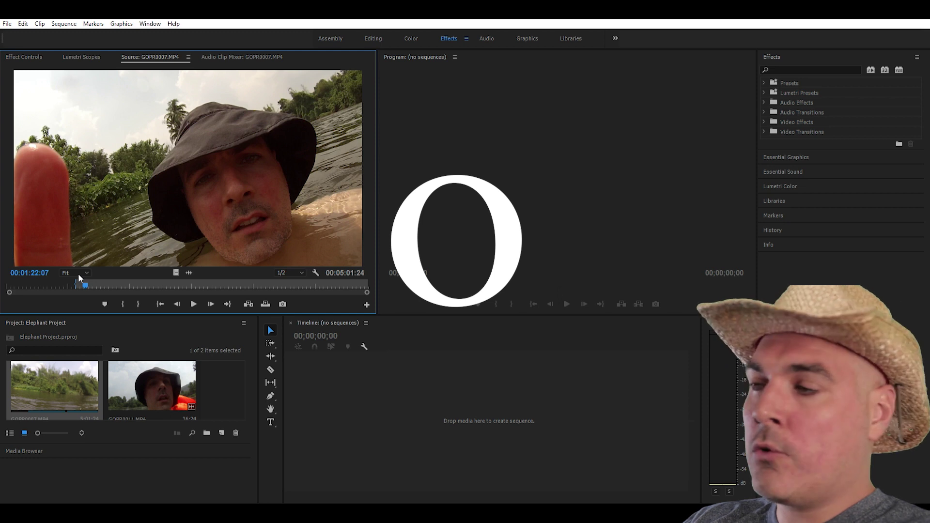
pyautogui.press('o')
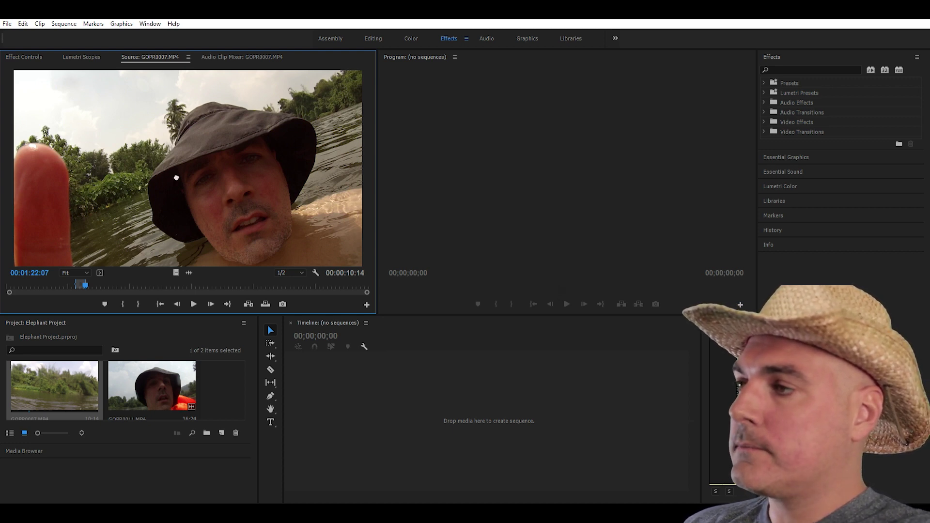
pyautogui.moveTo(314, 370)
pyautogui.mouseDown()
pyautogui.moveTo(325, 405)
pyautogui.moveTo(318, 395)
pyautogui.mouseUp()
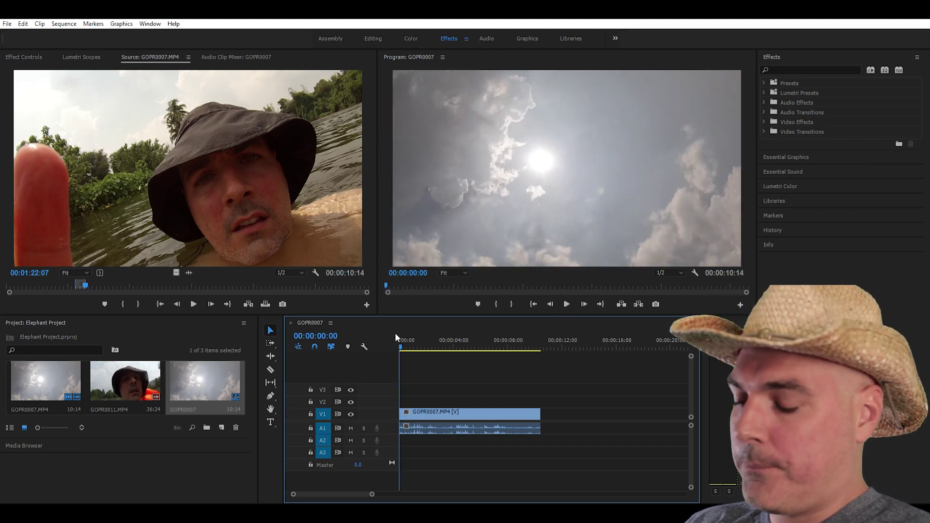
# Play the GOPR0007 sequence and stop at about 8 seconds
pyautogui.press('space')
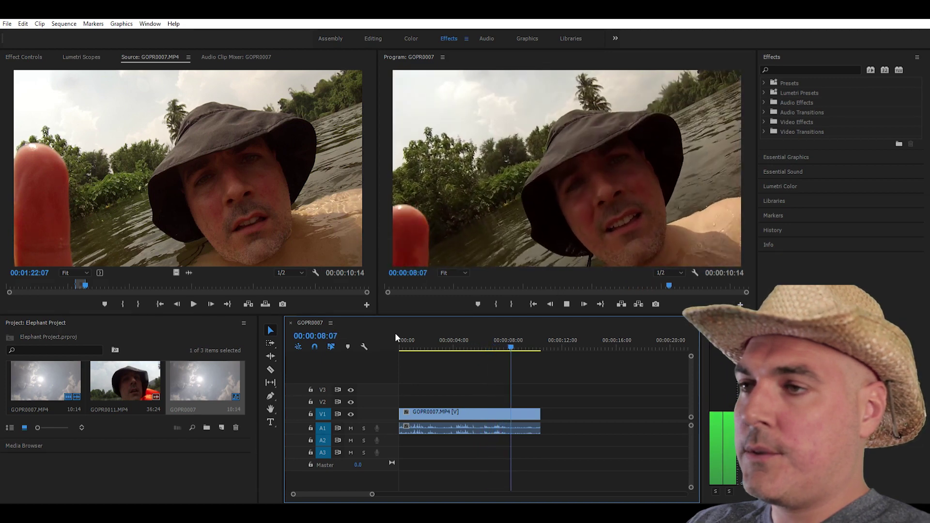
pyautogui.press('space')
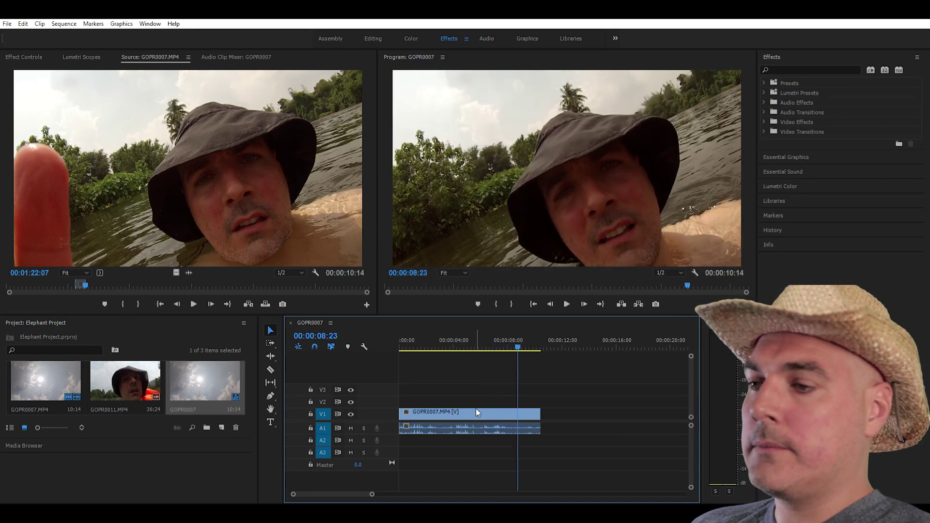
# Load the GOPR0011 elephant clip into the Source monitor and move to about 6 seconds
pyautogui.doubleClick(129, 374)
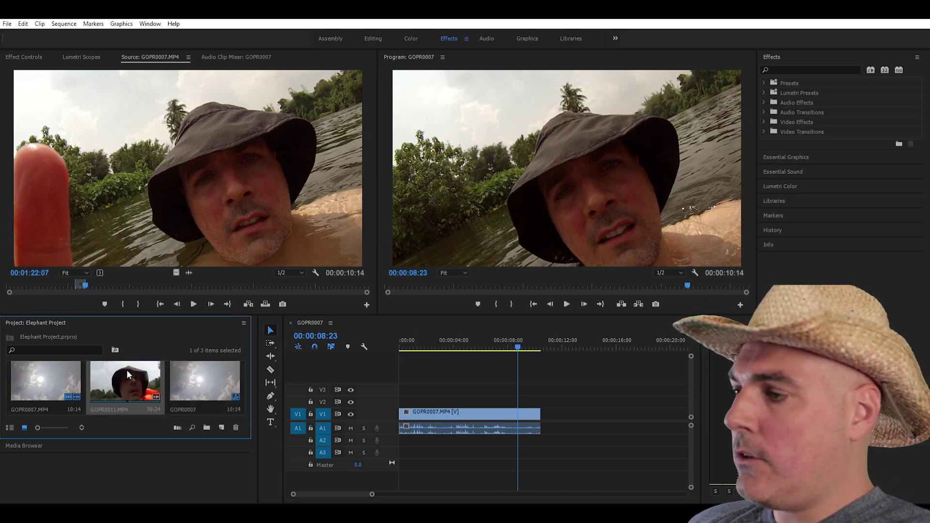
pyautogui.doubleClick(73, 366)
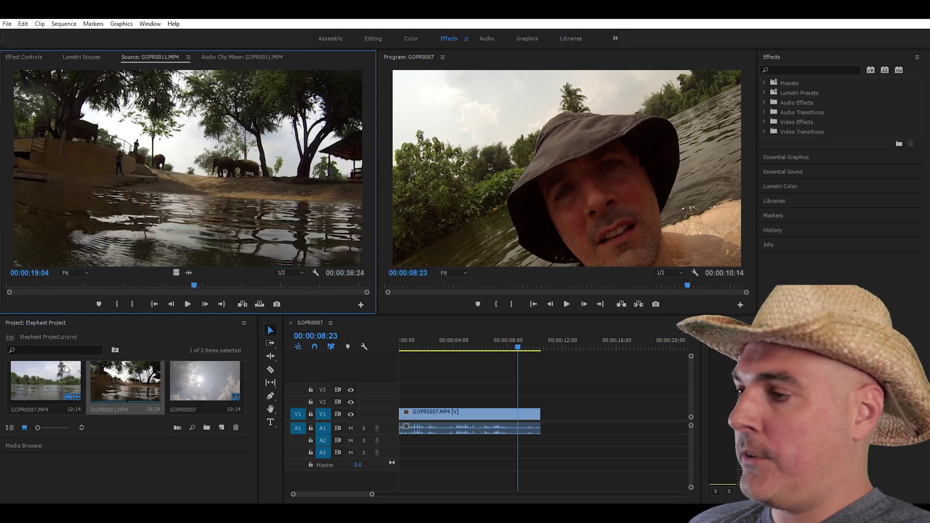
pyautogui.doubleClick(111, 374)
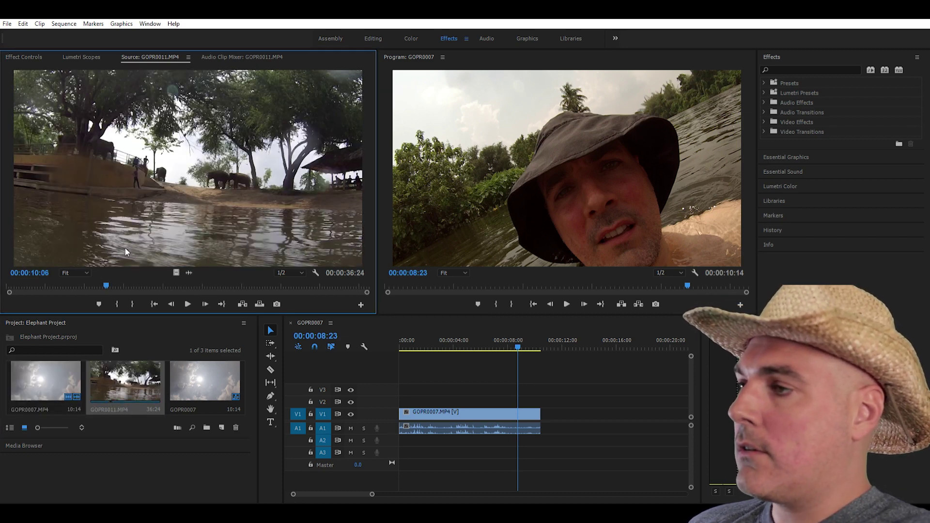
pyautogui.click(92, 286)
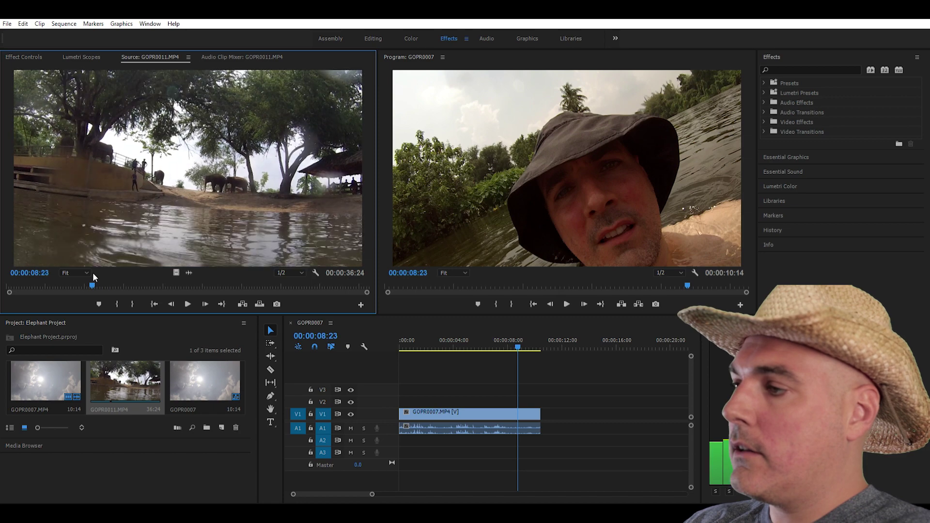
pyautogui.moveTo(93, 274)
pyautogui.mouseDown()
pyautogui.moveTo(72, 281)
pyautogui.moveTo(202, 269)
pyautogui.moveTo(52, 269)
pyautogui.moveTo(72, 268)
pyautogui.mouseUp()
# Mark a 00:00:02:25 range of GOPR0011 and place it after the first clip
pyautogui.press('i')
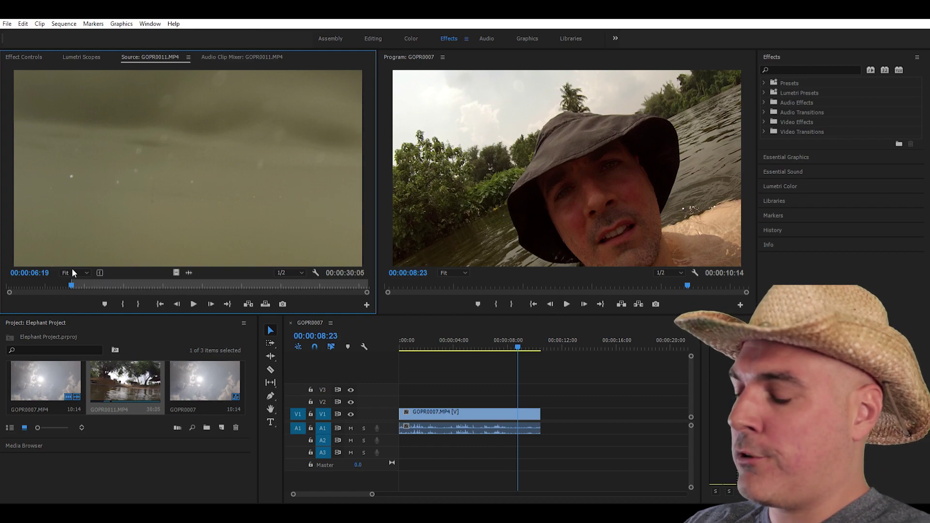
pyautogui.press('space')
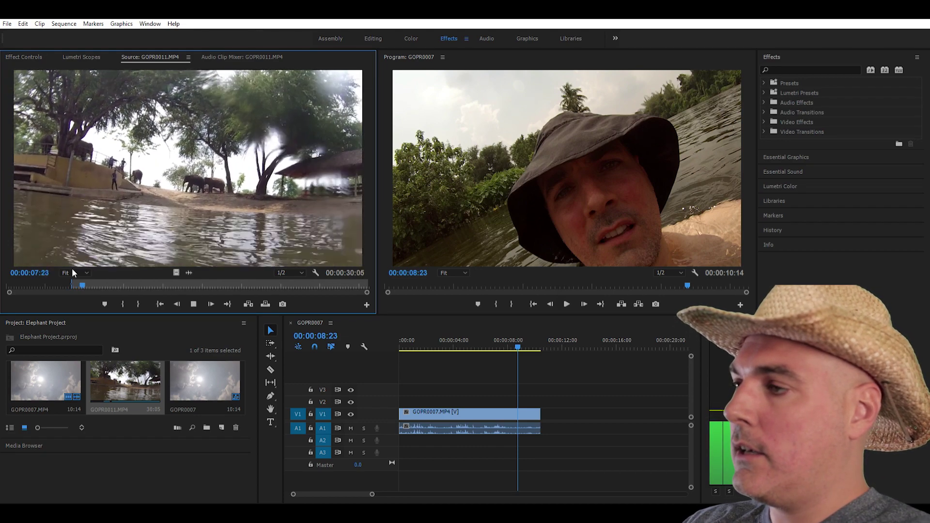
pyautogui.press('space')
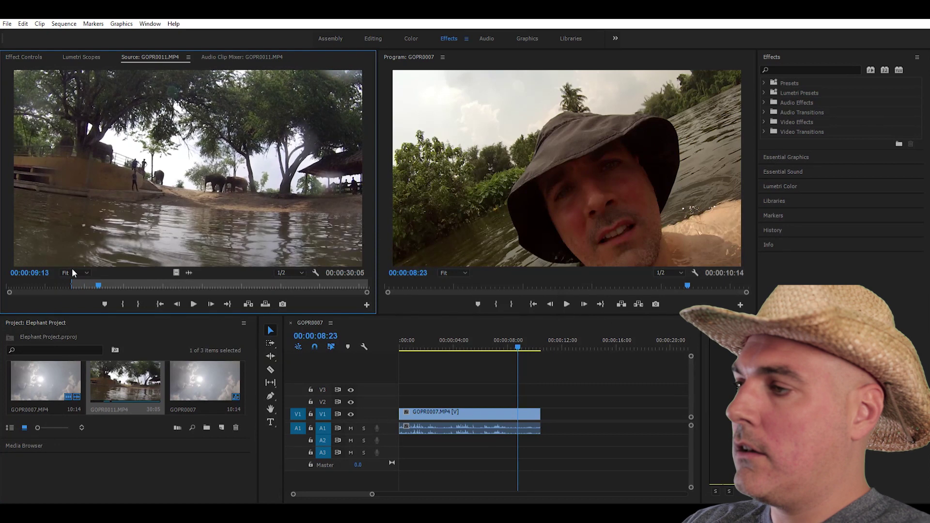
pyautogui.press('o')
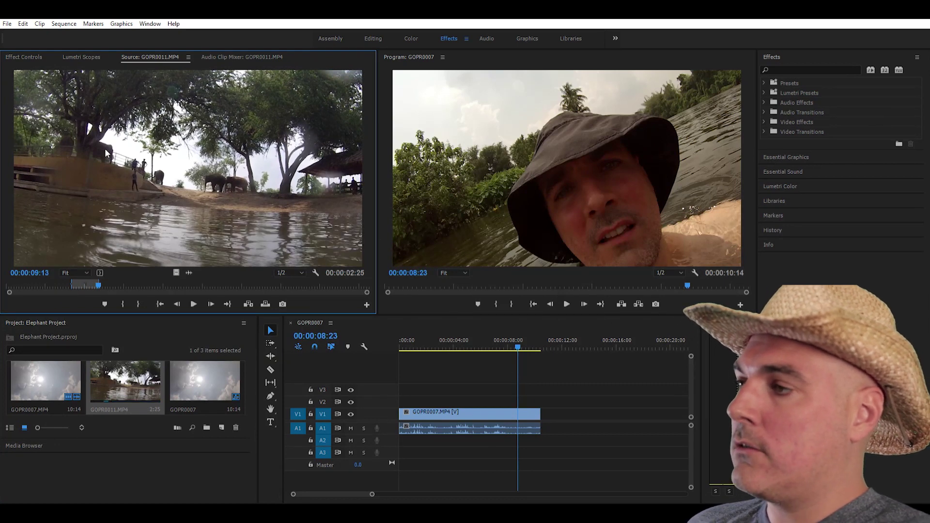
pyautogui.moveTo(103, 170); pyautogui.dragTo(556, 407)
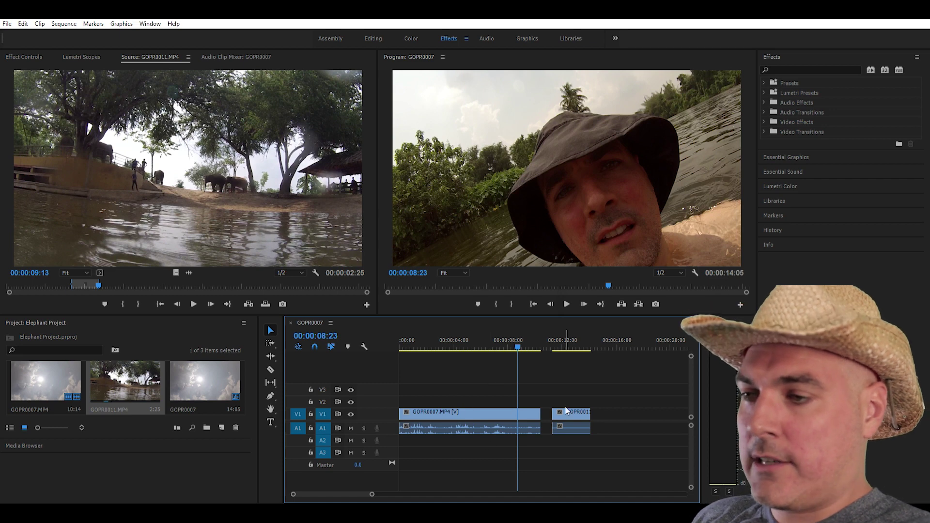
# Reload GOPR0007 in the source viewer, play the sequence across the gap, then scrub back to about 4 seconds
pyautogui.doubleClick(46, 381)
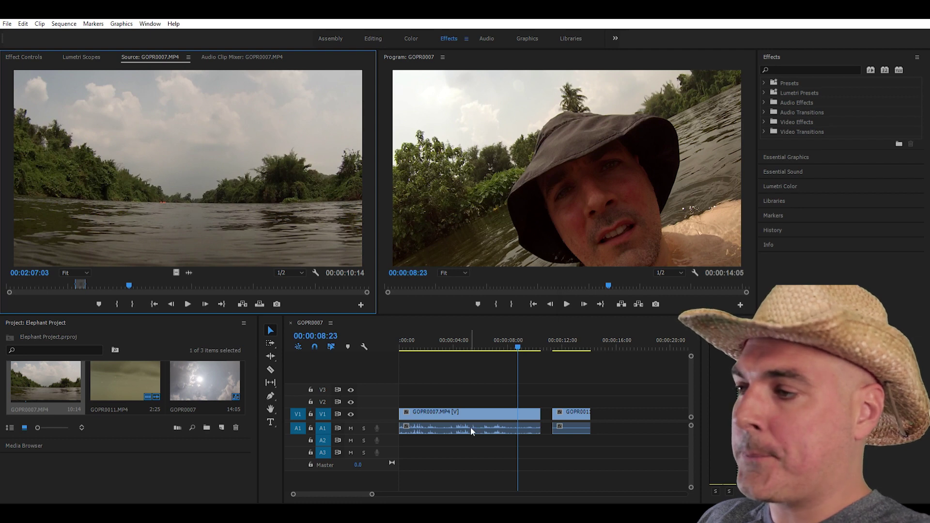
pyautogui.click(532, 363)
pyautogui.press('space')
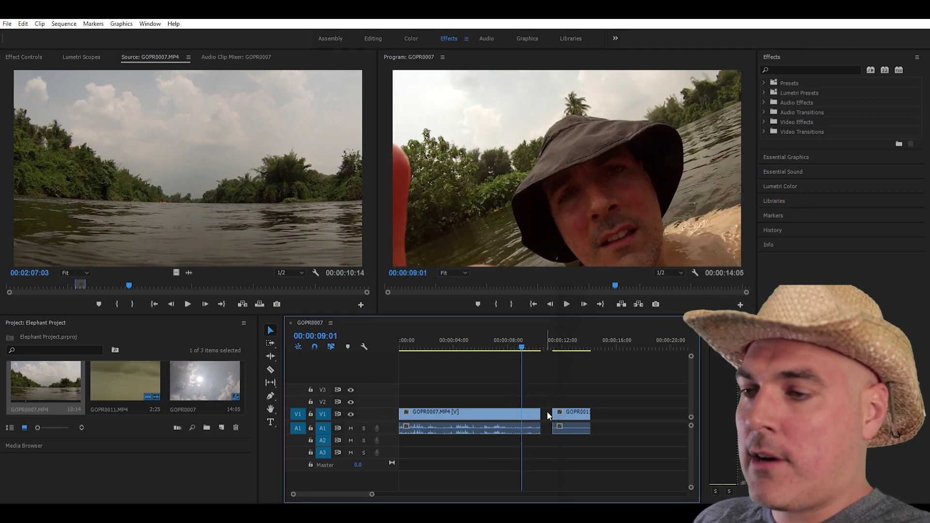
pyautogui.click(533, 332)
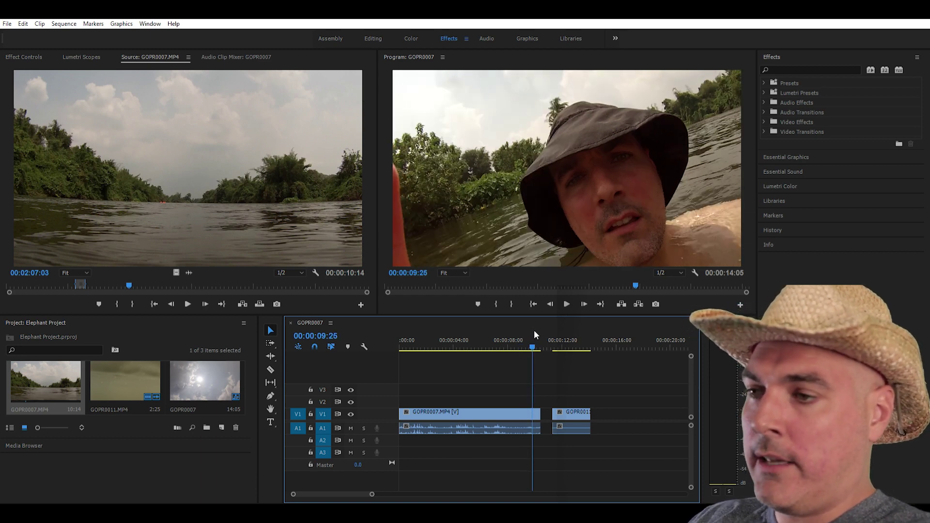
pyautogui.press('space')
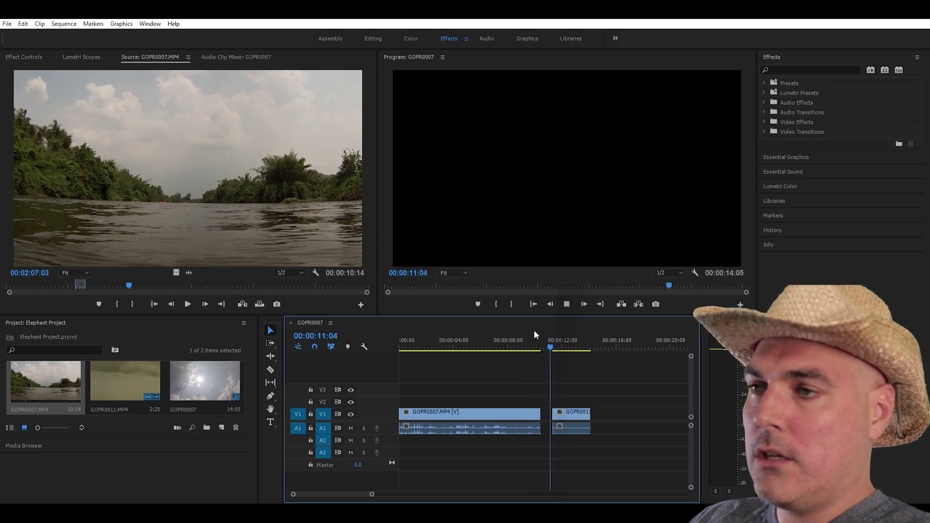
pyautogui.press('space')
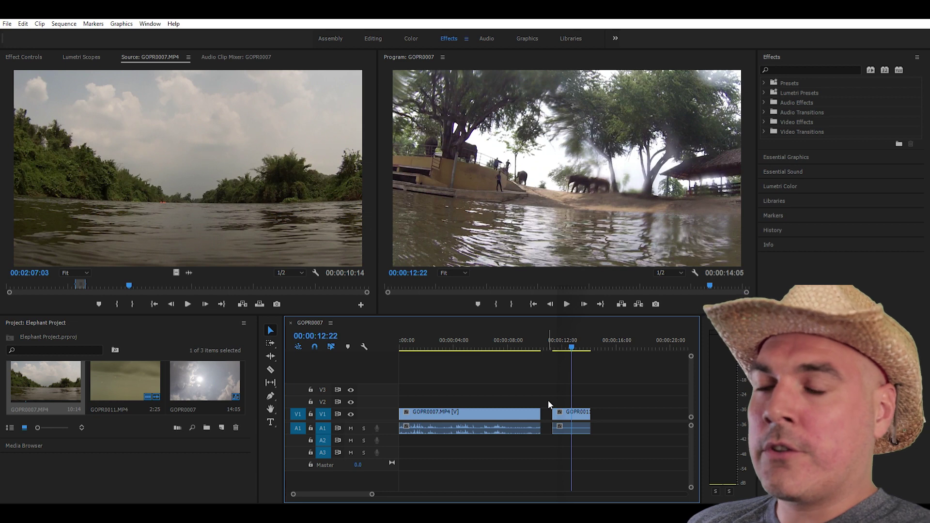
pyautogui.moveTo(523, 342); pyautogui.dragTo(457, 338)
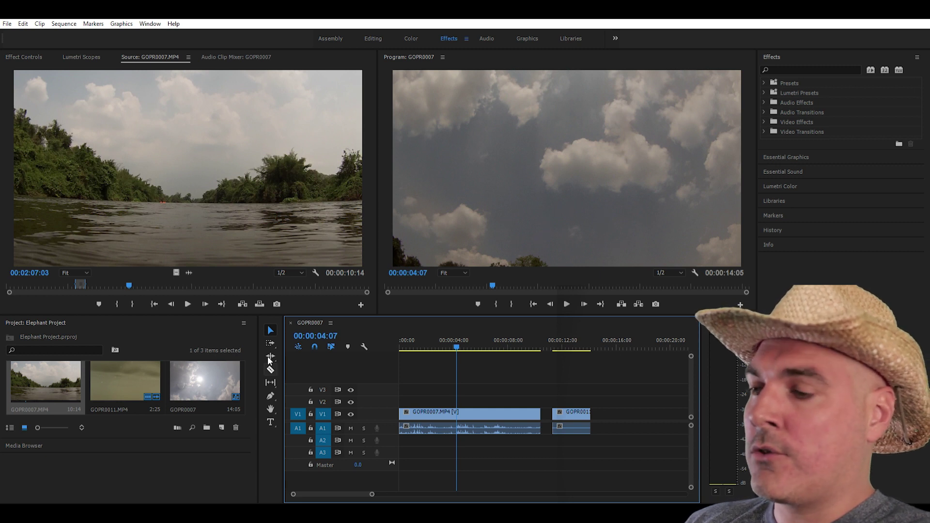
# Razor the first GOPR0007 clip's video and audio at about 3:29, then return to the Selection tool
pyautogui.press('c')
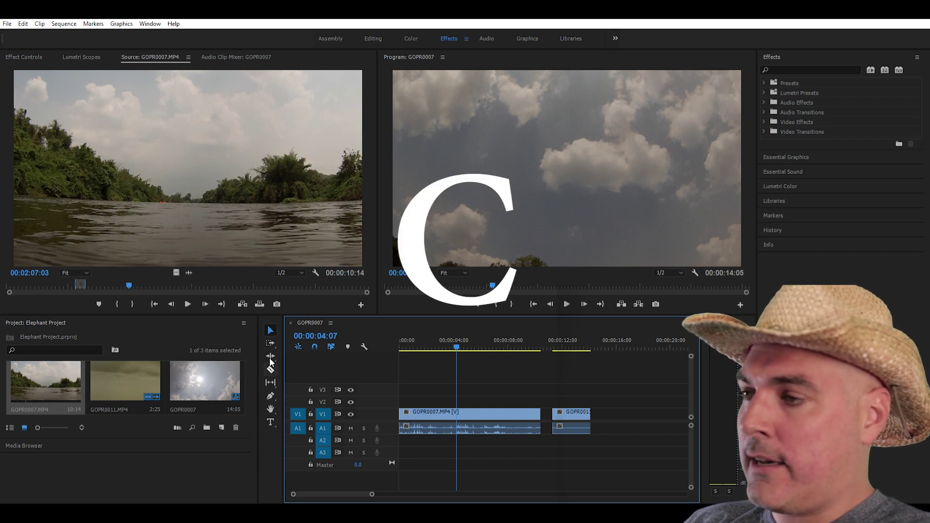
pyautogui.click(271, 368)
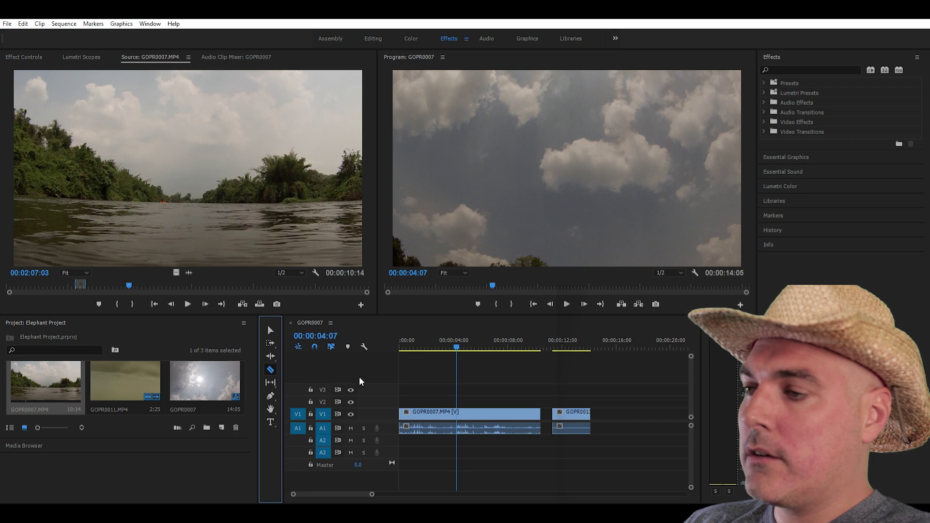
pyautogui.press('v')
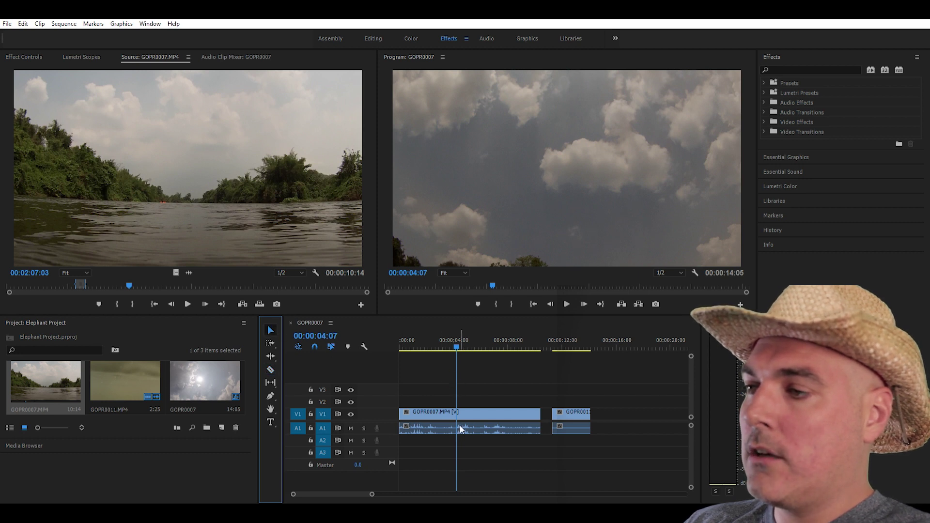
pyautogui.press('c')
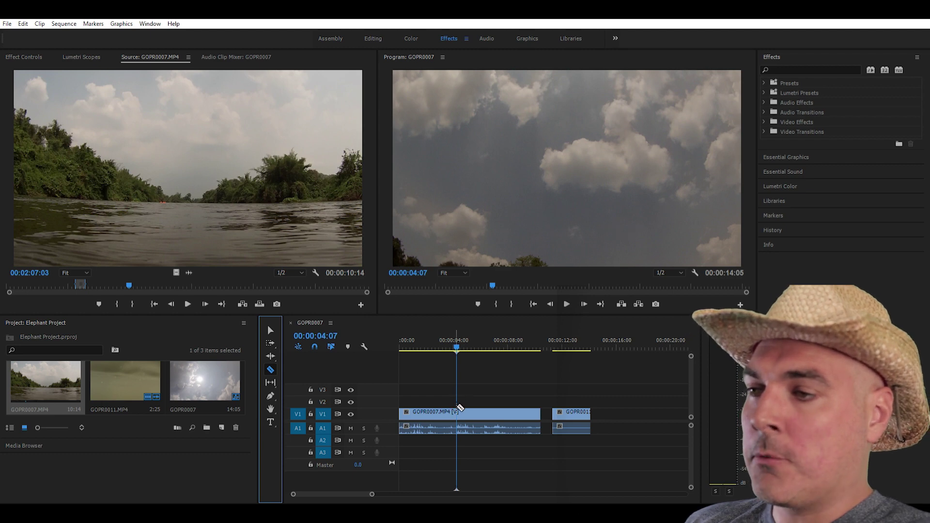
pyautogui.moveTo(454, 341)
pyautogui.mouseDown()
pyautogui.moveTo(432, 340)
pyautogui.moveTo(452, 340)
pyautogui.mouseUp()
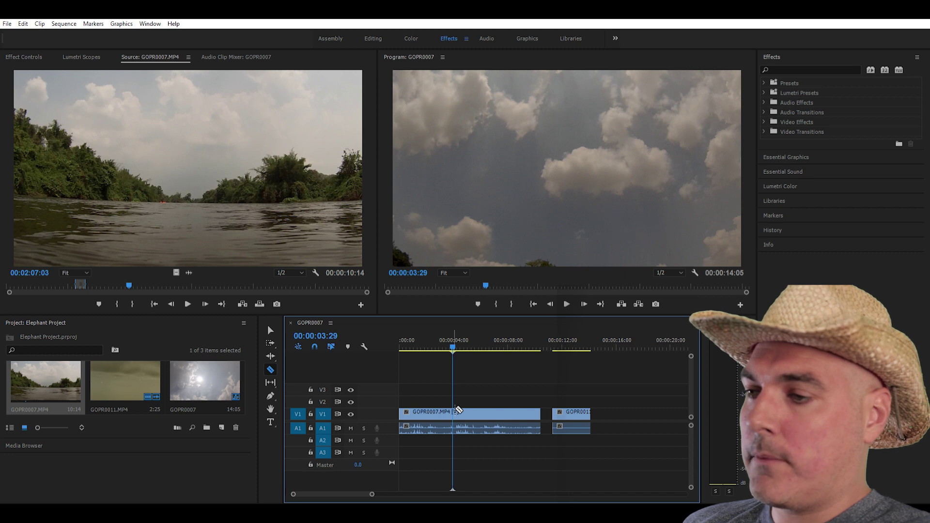
pyautogui.click(457, 411)
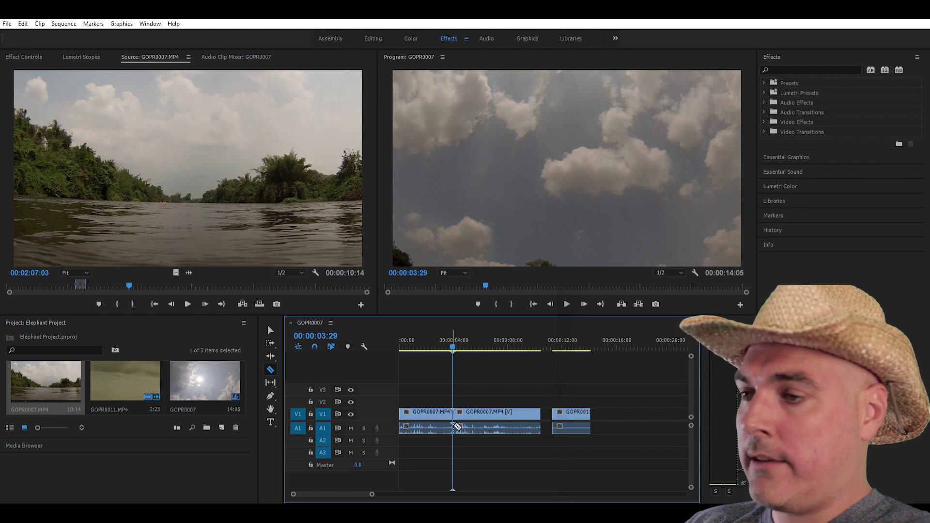
pyautogui.click(455, 425)
pyautogui.press('v')
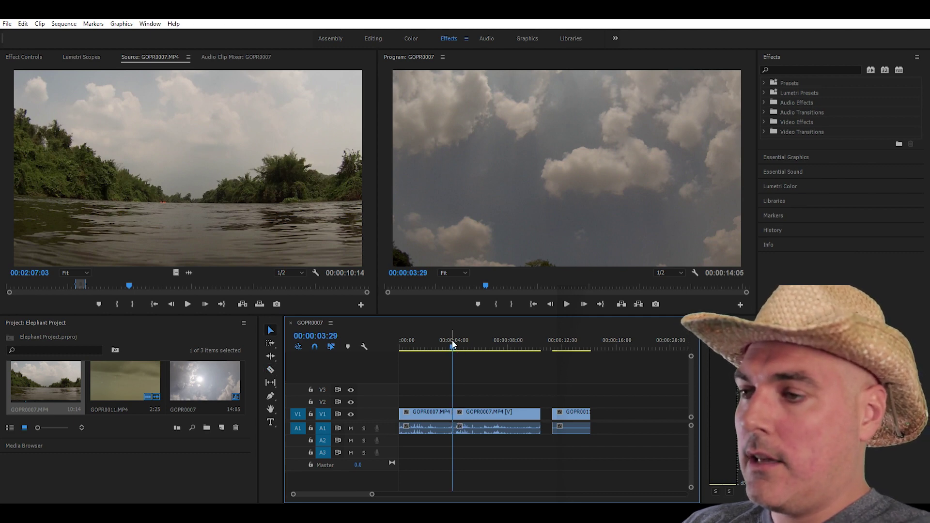
pyautogui.moveTo(452, 342); pyautogui.dragTo(438, 344)
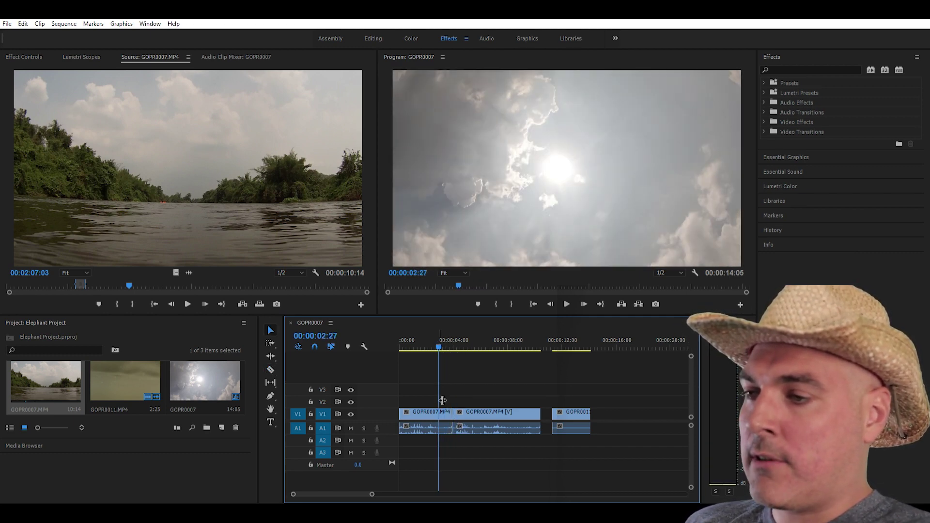
pyautogui.click(272, 324)
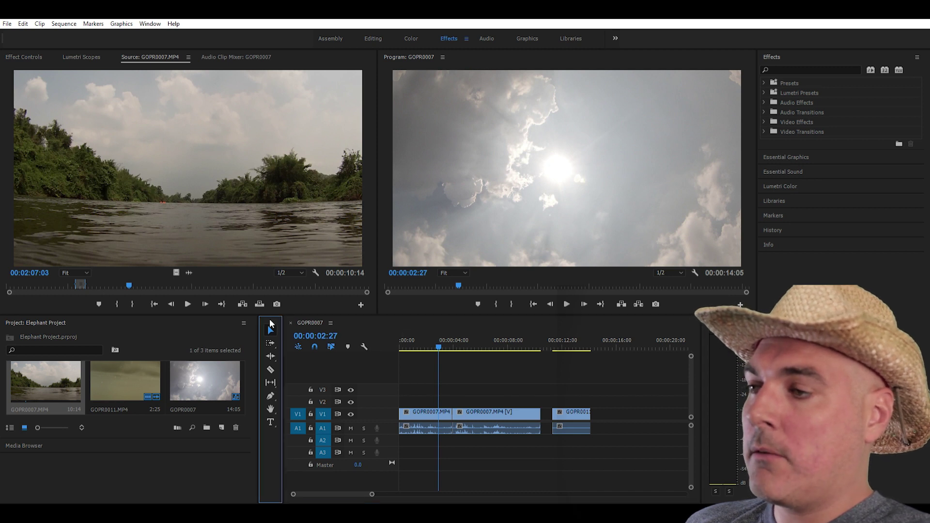
# Delete the opening GOPR0007 piece, testing undo and redo, so the sequence starts with a gap
pyautogui.click(425, 407)
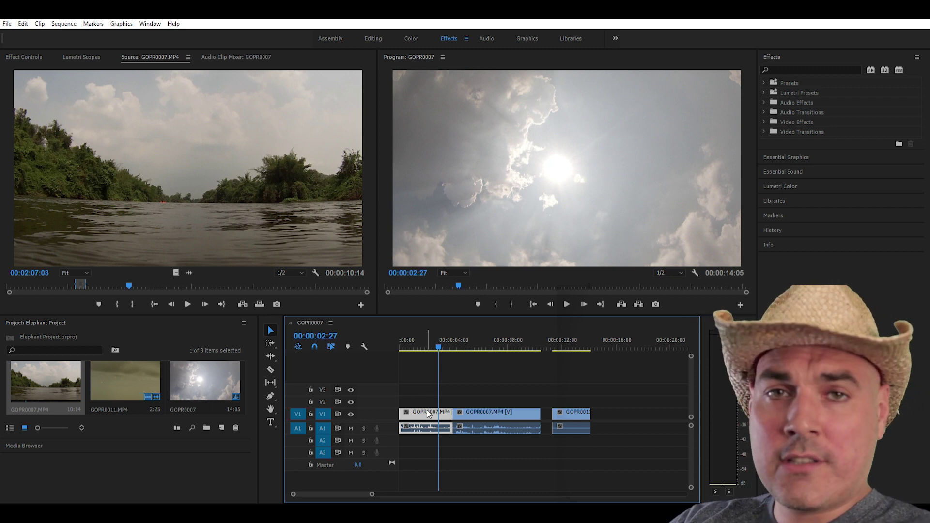
pyautogui.press('Delete')
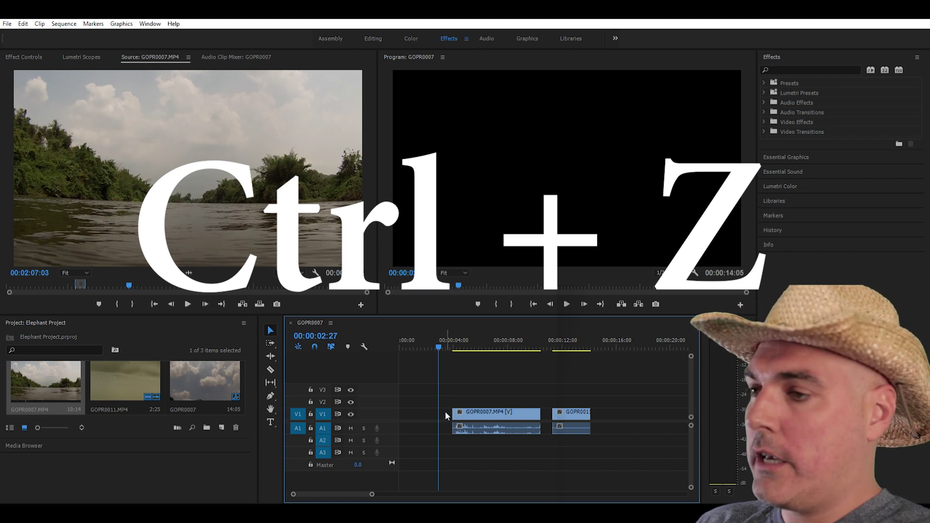
pyautogui.hotkey('ctrl', 'z')
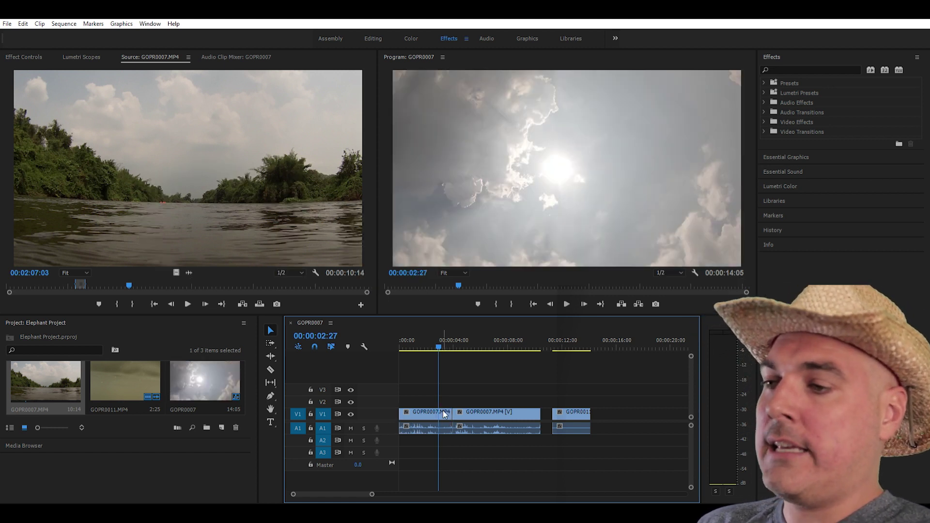
pyautogui.click(433, 413)
pyautogui.press('Delete')
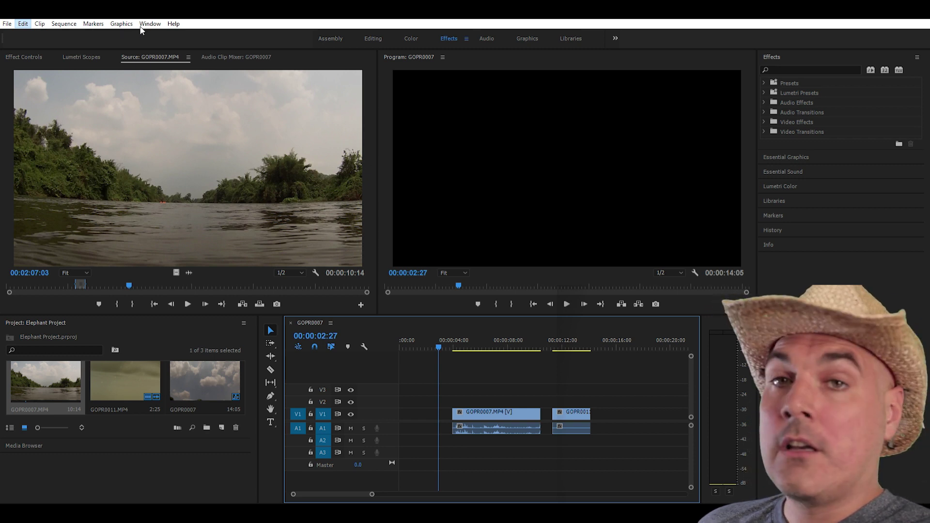
pyautogui.hotkey('ctrl', 'z')
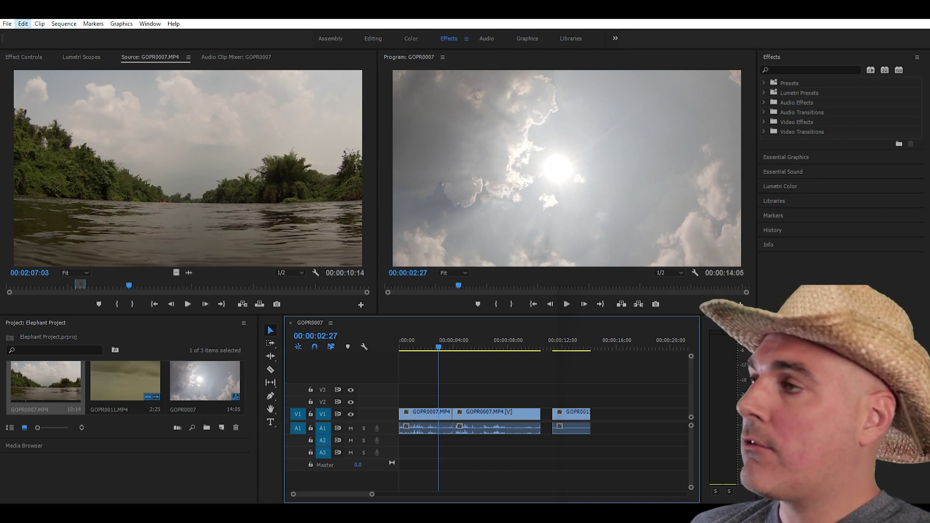
pyautogui.hotkey('ctrl', 'shift', 'z')
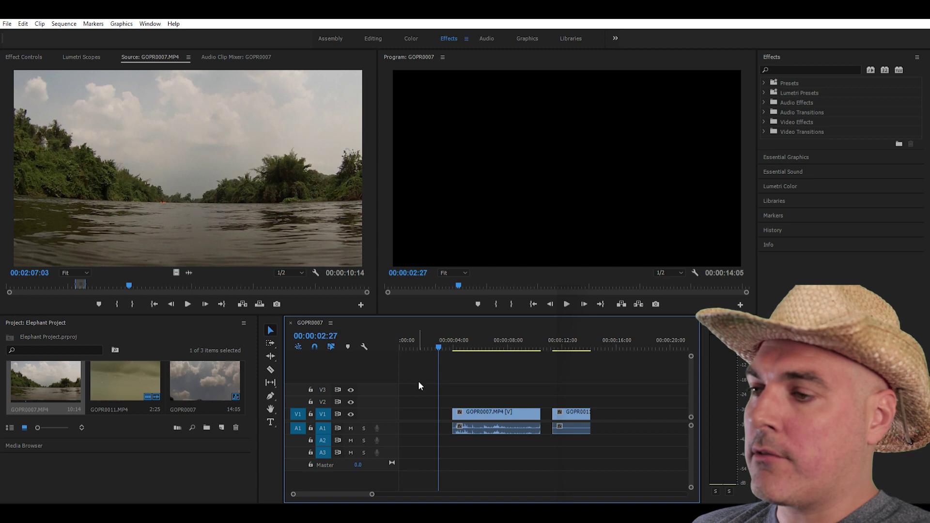
# Select all the clips and move them to the start of the timeline
pyautogui.moveTo(435, 335); pyautogui.dragTo(451, 349)
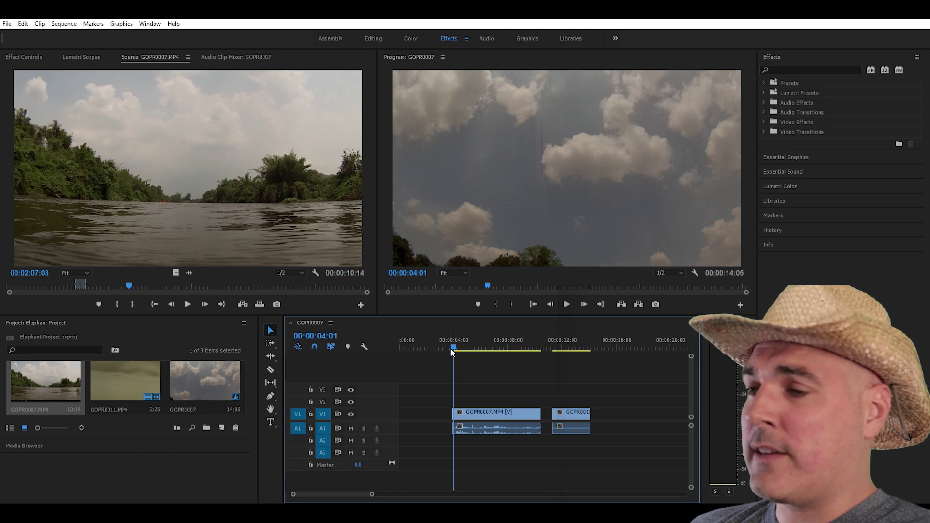
pyautogui.click(432, 407)
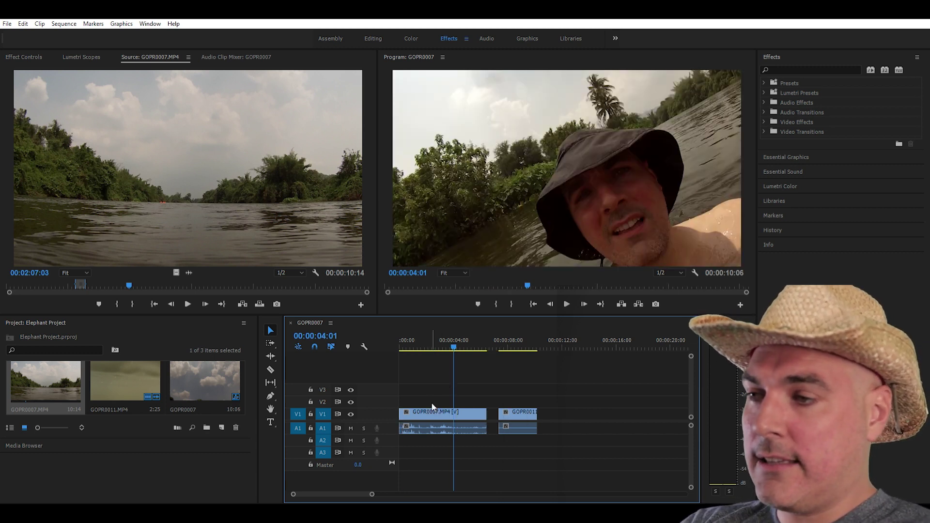
pyautogui.hotkey('ctrl', 'z')
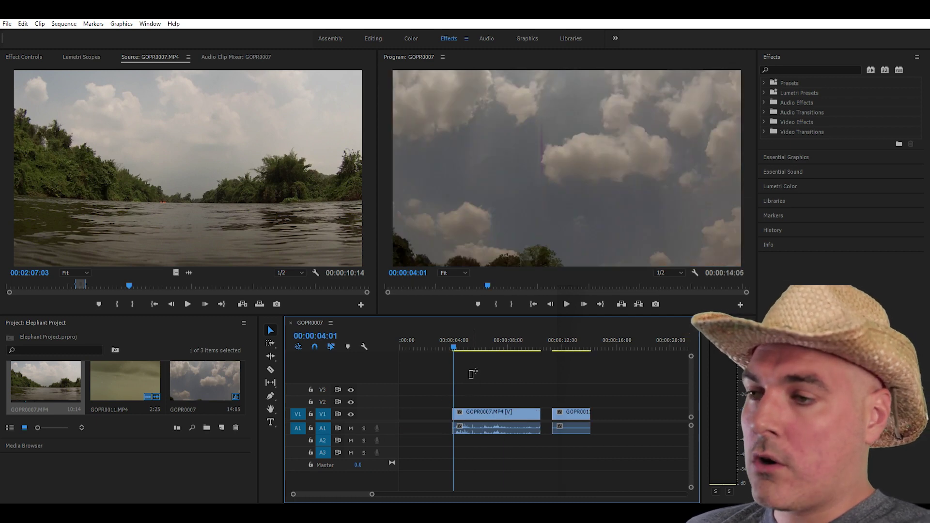
pyautogui.moveTo(472, 373); pyautogui.dragTo(566, 450)
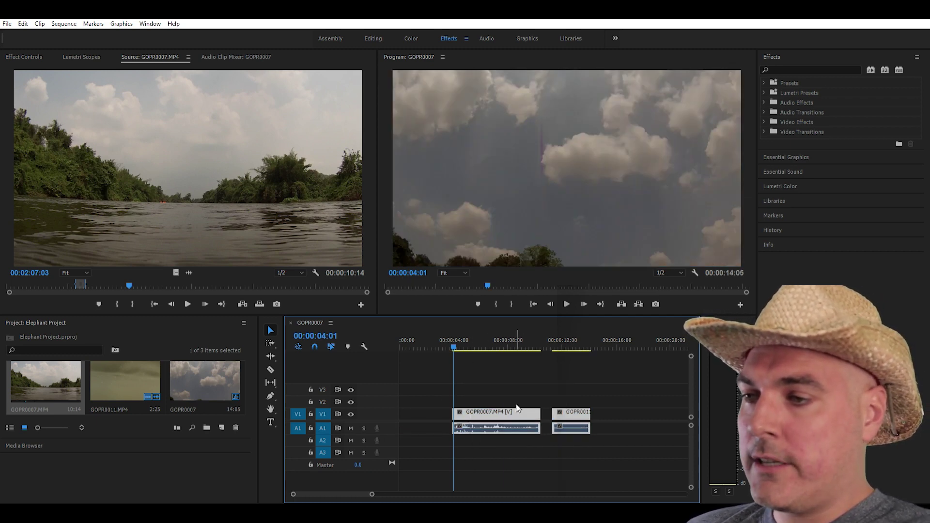
pyautogui.moveTo(516, 409); pyautogui.dragTo(461, 406)
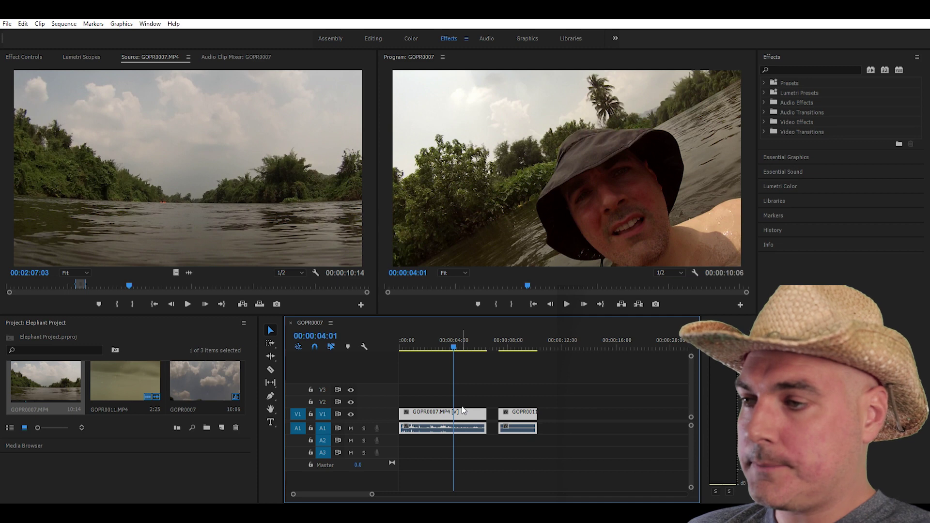
pyautogui.click(497, 371)
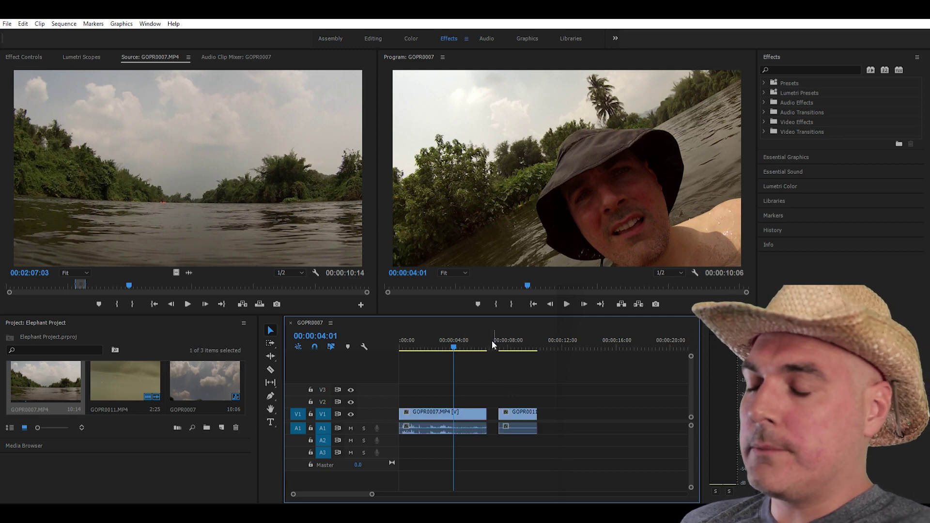
# Ripple-delete the gap before GOPR0011 so it follows GOPR0007 directly, then play the 9:10 sequence
pyautogui.moveTo(492, 341)
pyautogui.mouseDown()
pyautogui.moveTo(484, 329)
pyautogui.moveTo(501, 333)
pyautogui.moveTo(481, 338)
pyautogui.mouseUp()
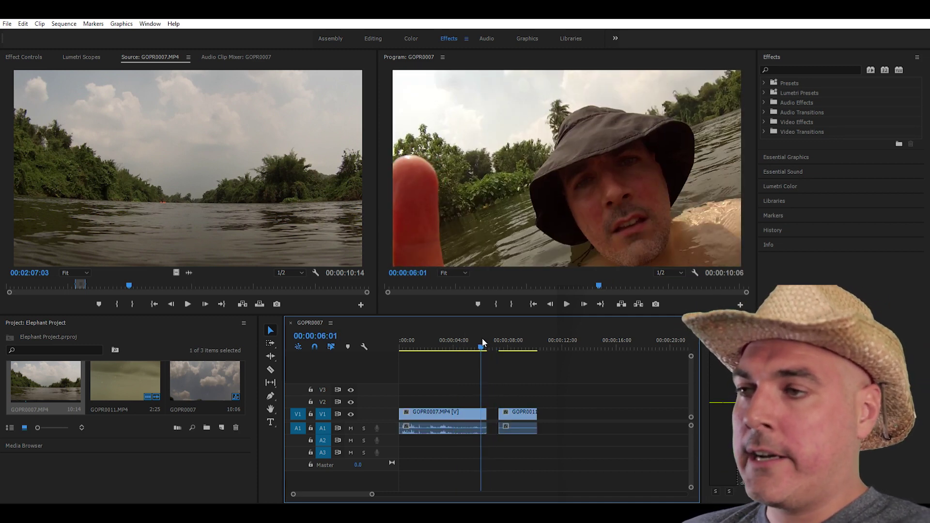
pyautogui.click(523, 410)
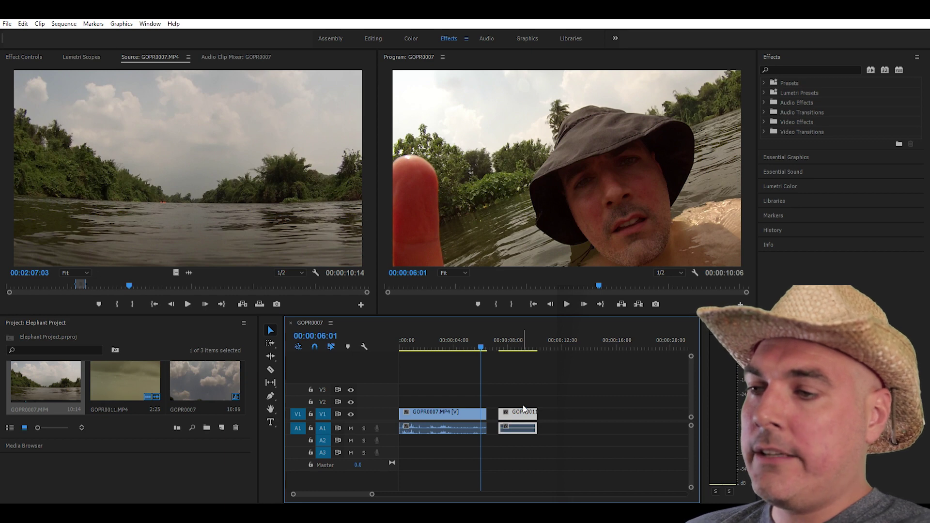
pyautogui.moveTo(523, 409); pyautogui.dragTo(512, 411)
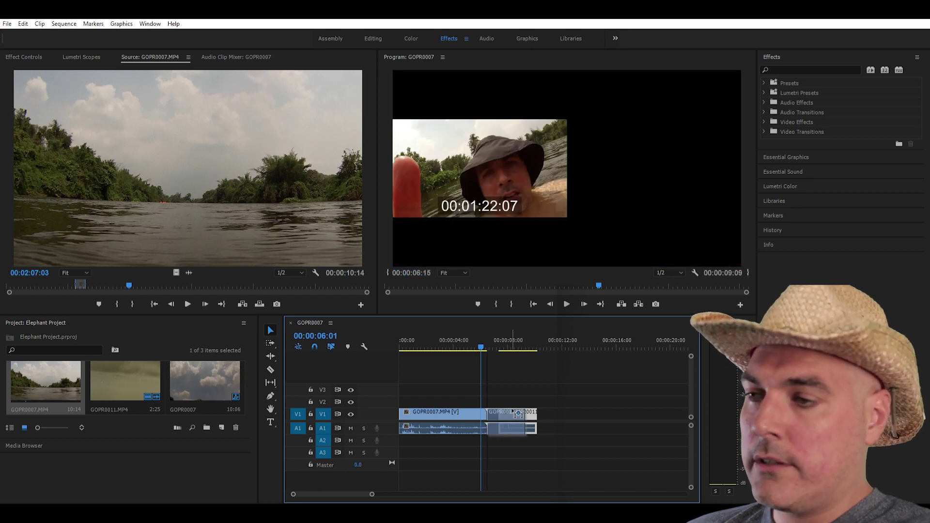
pyautogui.moveTo(517, 412); pyautogui.dragTo(516, 410)
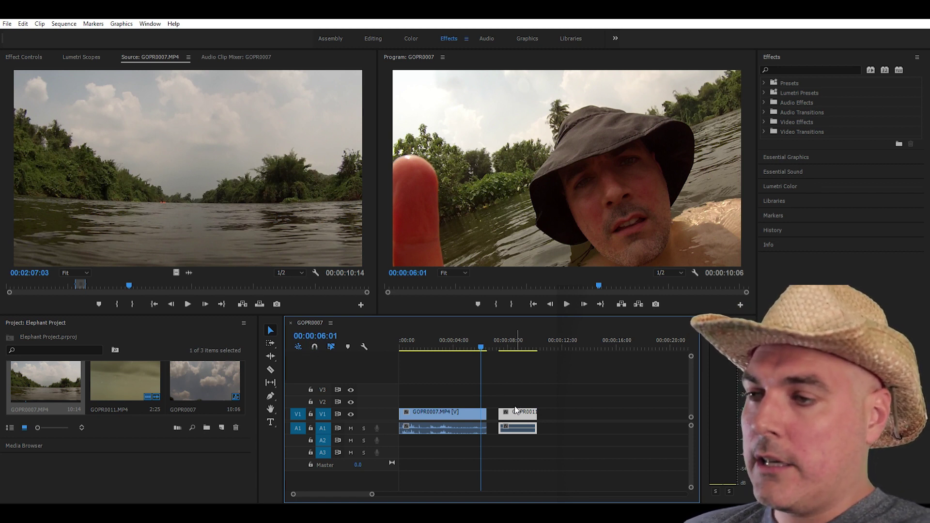
pyautogui.moveTo(516, 410); pyautogui.dragTo(492, 406)
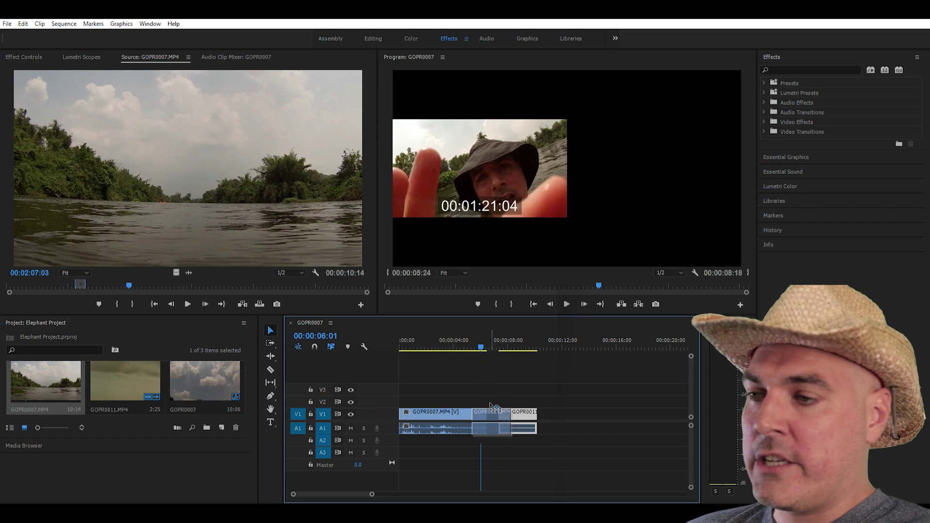
pyautogui.moveTo(491, 406); pyautogui.dragTo(490, 408)
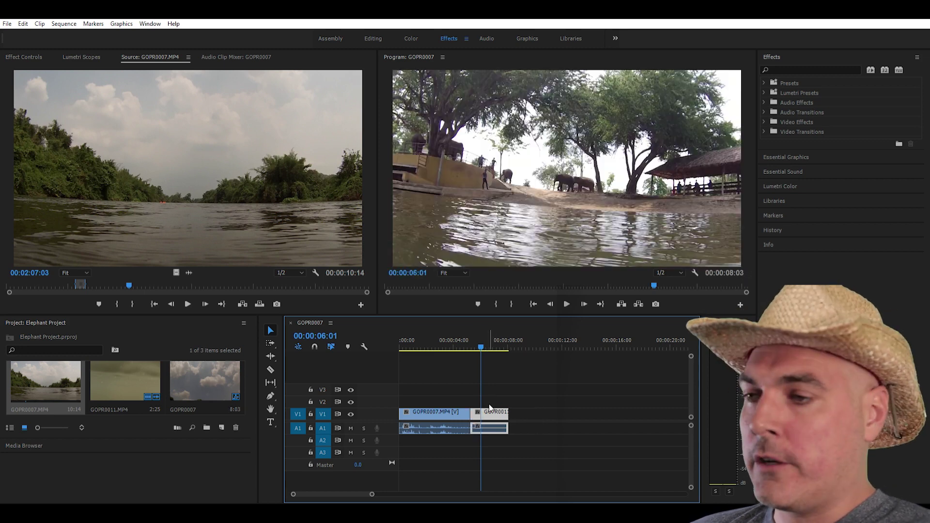
pyautogui.hotkey('ctrl', 'z')
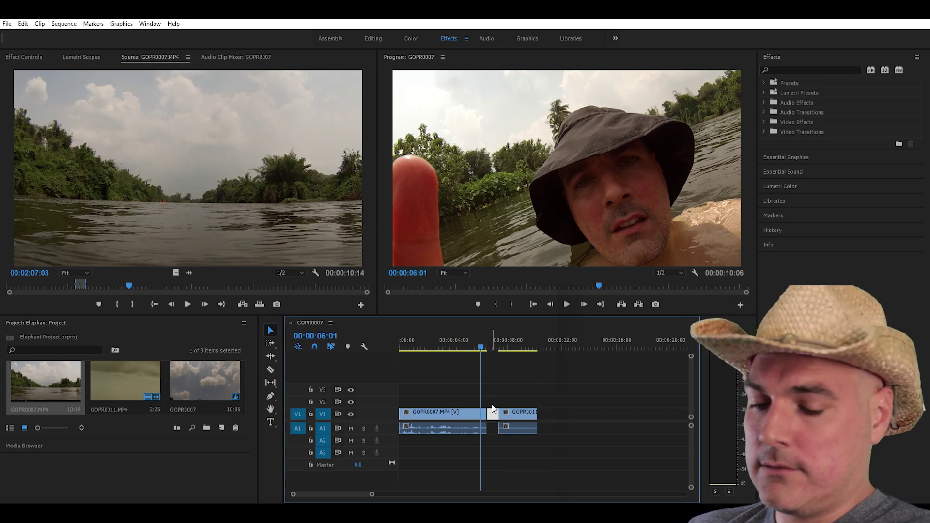
pyautogui.press('Delete')
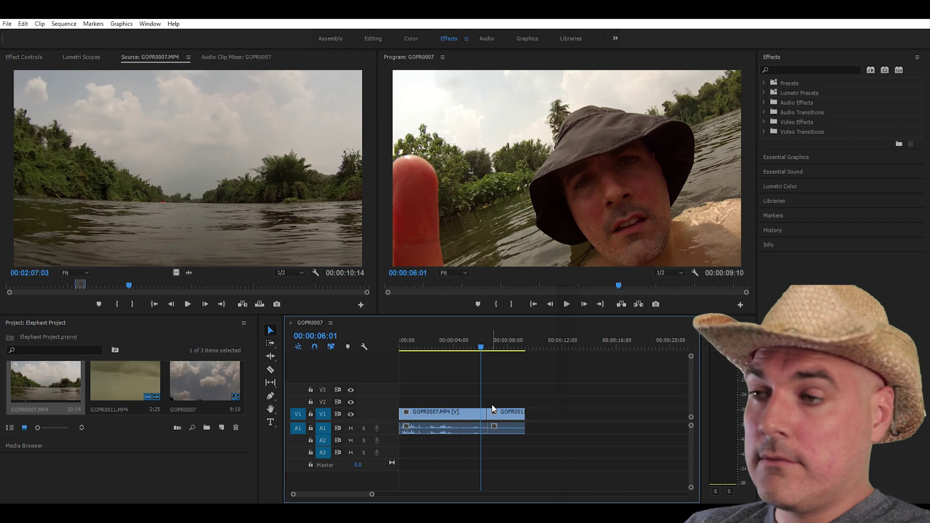
pyautogui.press('space')
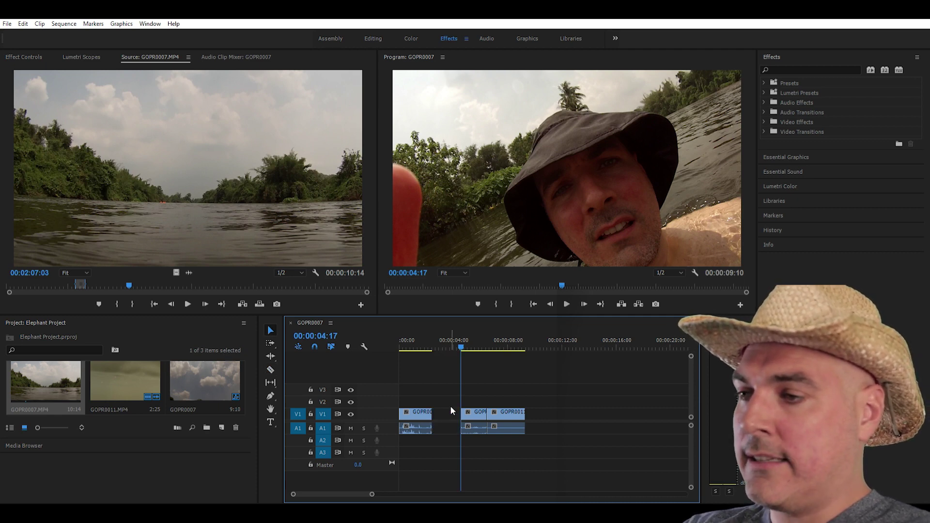
# Ripple-delete the remaining gap, play the sequence, and park the playhead at 00:00:06:25
pyautogui.press('Delete')
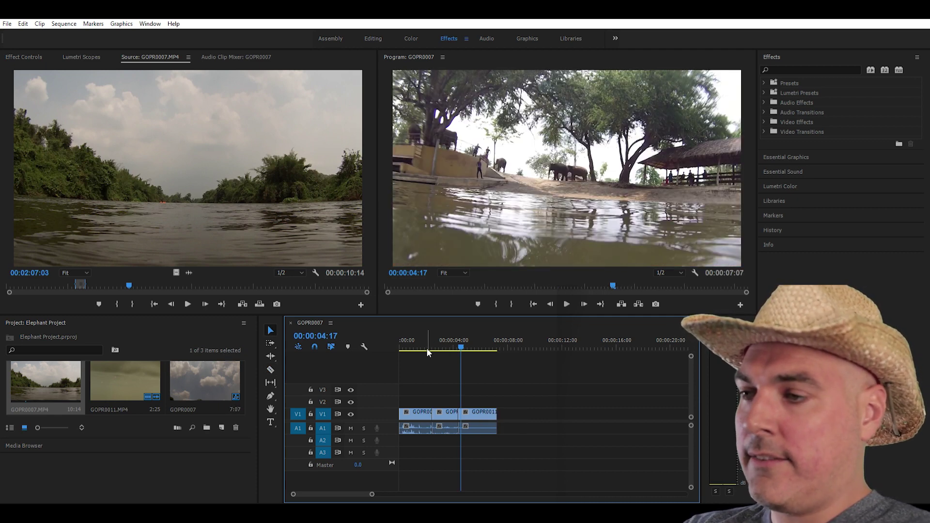
pyautogui.click(424, 345)
pyautogui.press('space')
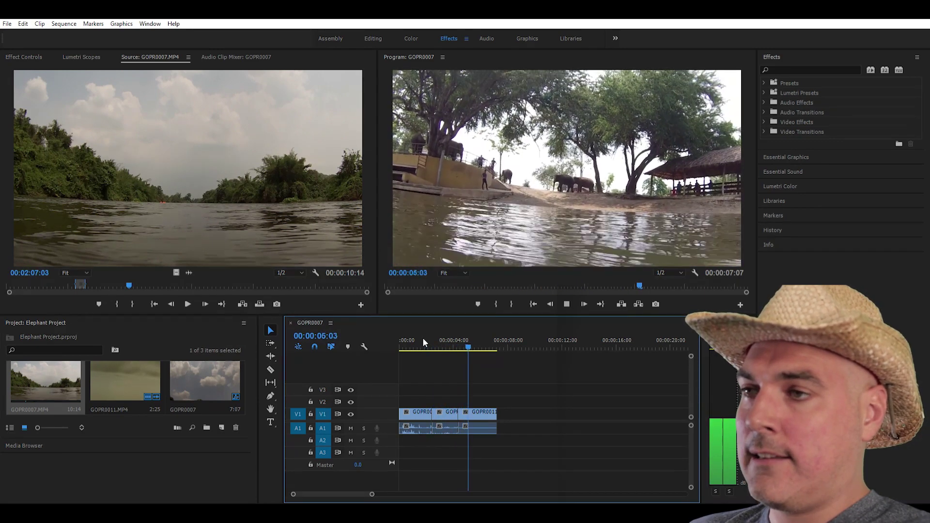
pyautogui.press('space')
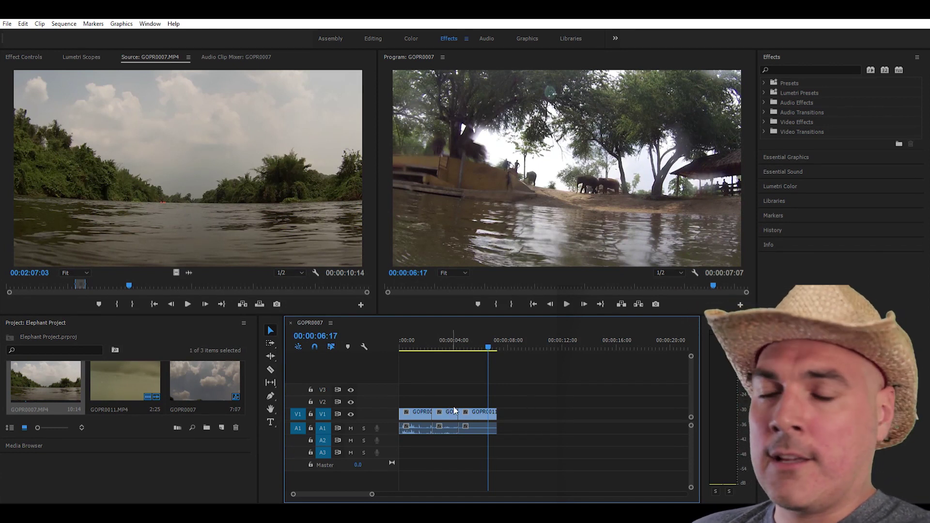
pyautogui.moveTo(488, 340); pyautogui.dragTo(492, 340)
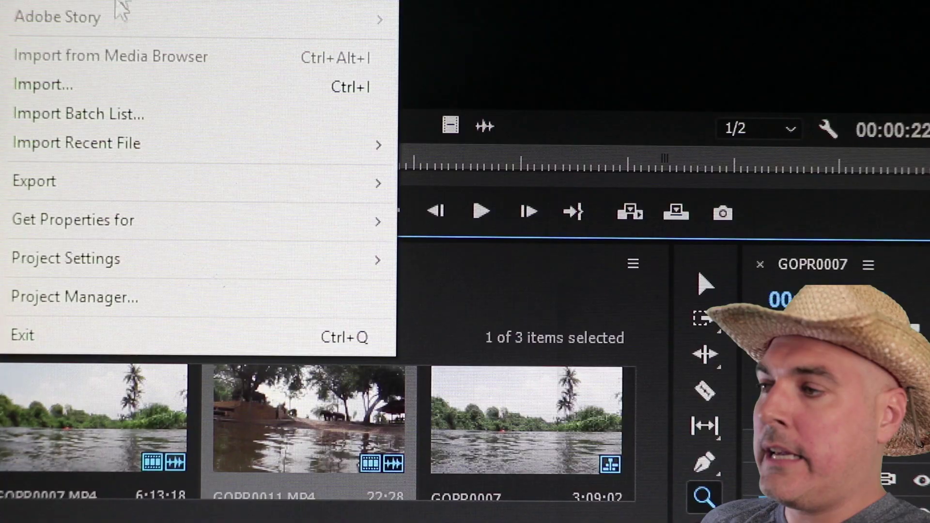
pyautogui.moveTo(34, 182)
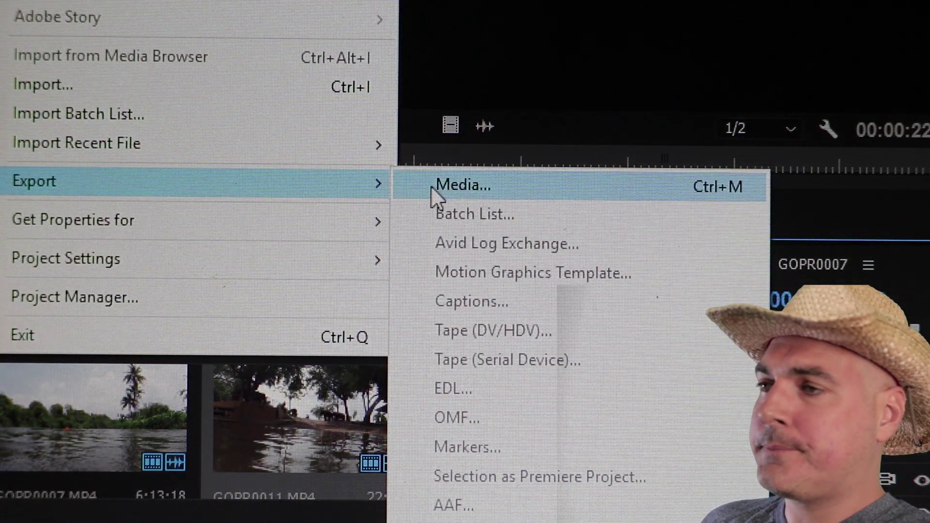
# Open the Export Settings for the sequence and set the format to H.264 (.mp4)
pyautogui.click(436, 194)
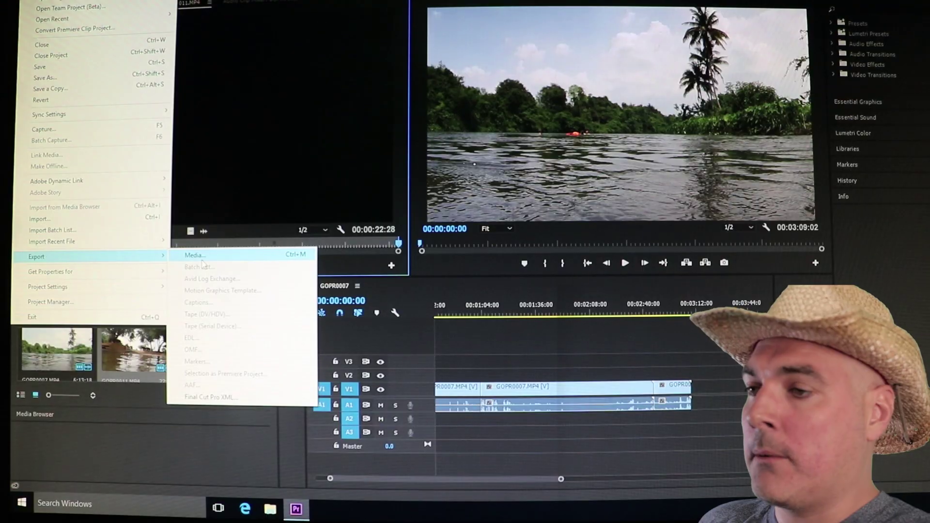
pyautogui.click(202, 258)
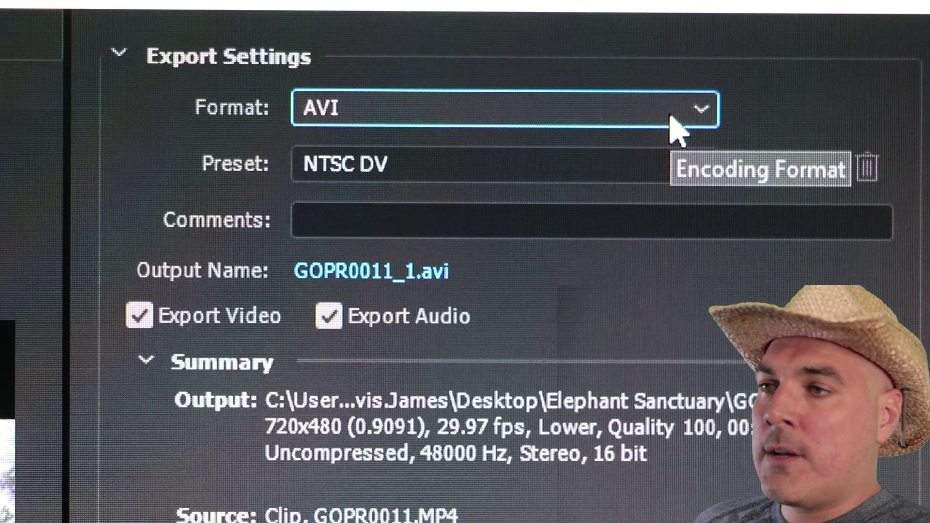
pyautogui.click(674, 126)
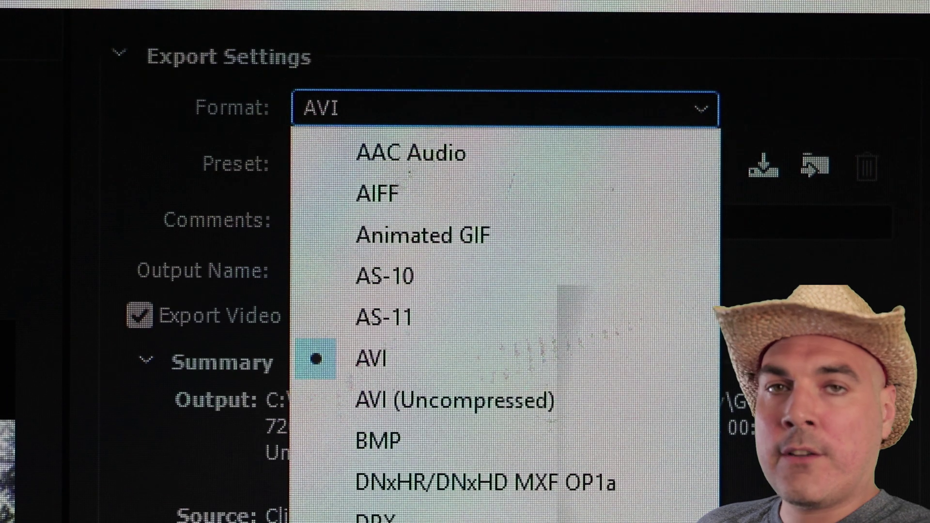
pyautogui.press('h')
pyautogui.press('Return')
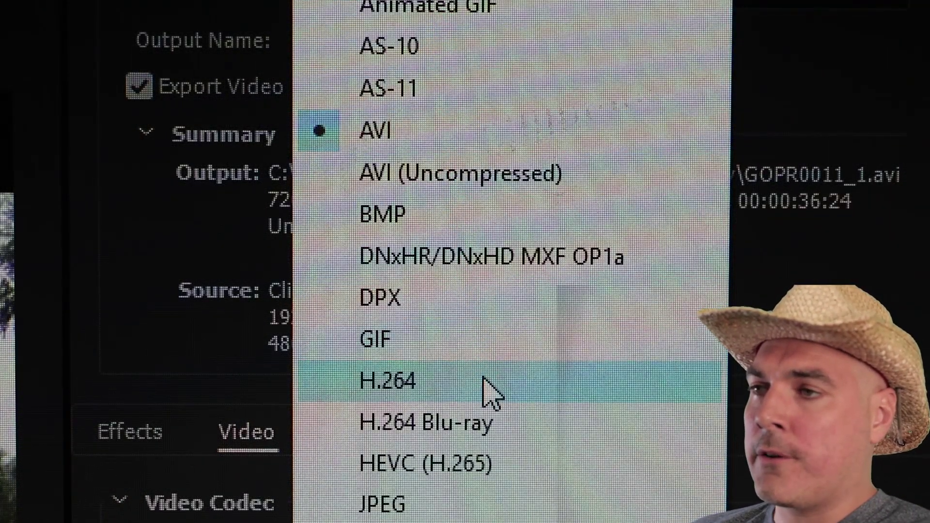
pyautogui.click(491, 392)
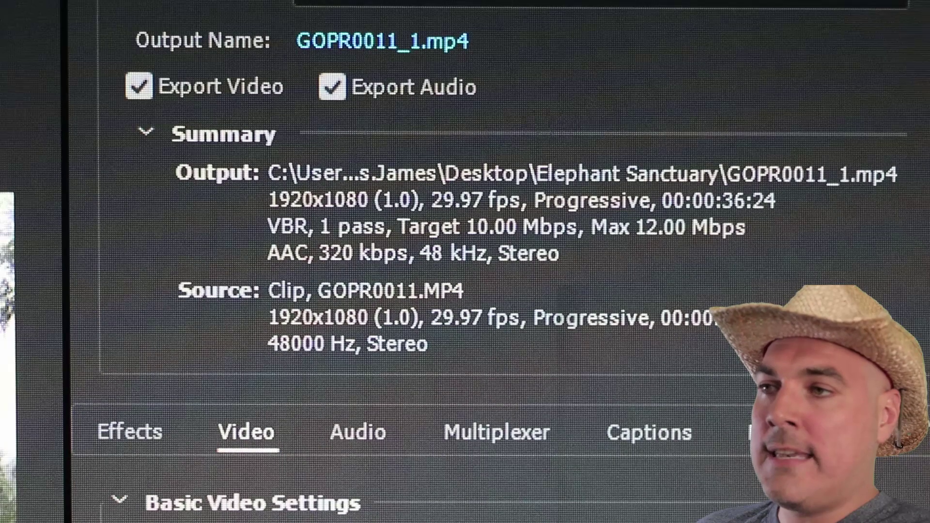
pyautogui.click(339, 41)
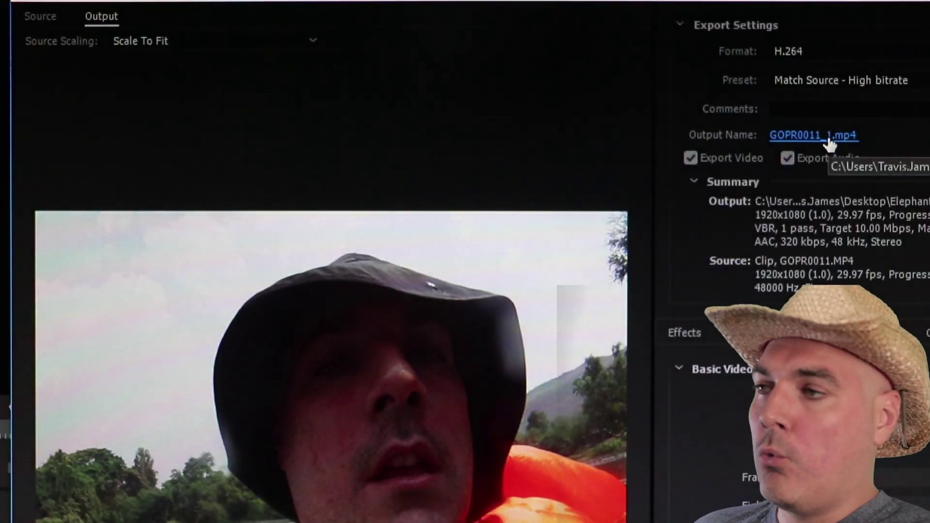
pyautogui.click(828, 138)
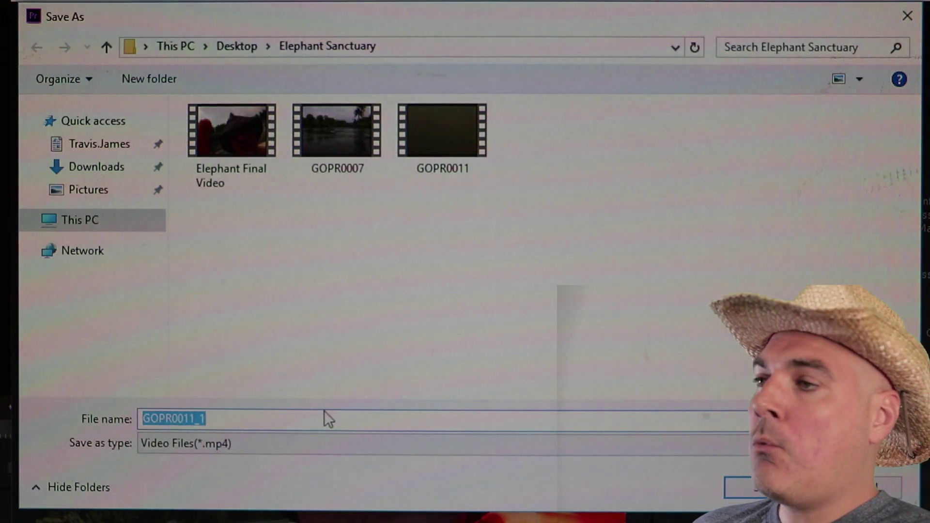
# Name the export 'Elephant Final Video' in Elephant Sanctuary, replacing the existing file
pyautogui.write('E')
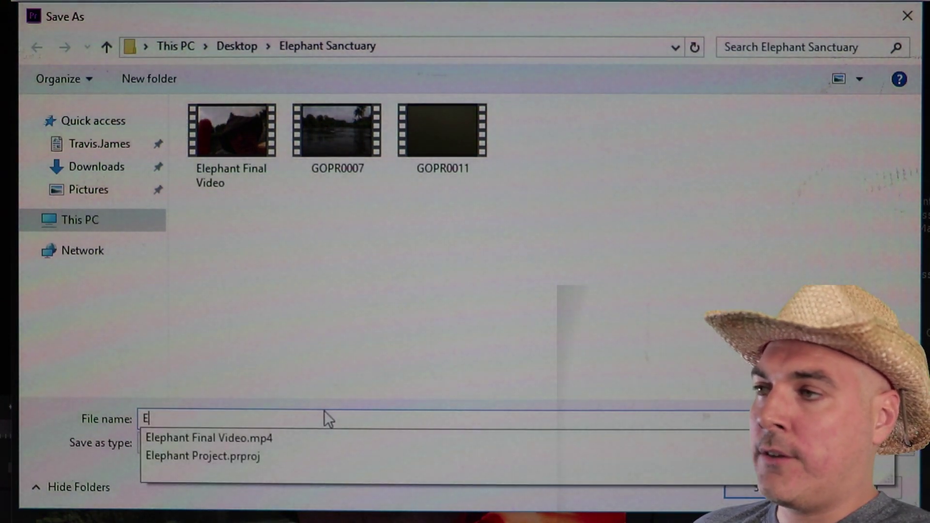
pyautogui.write('lephant Fi na')
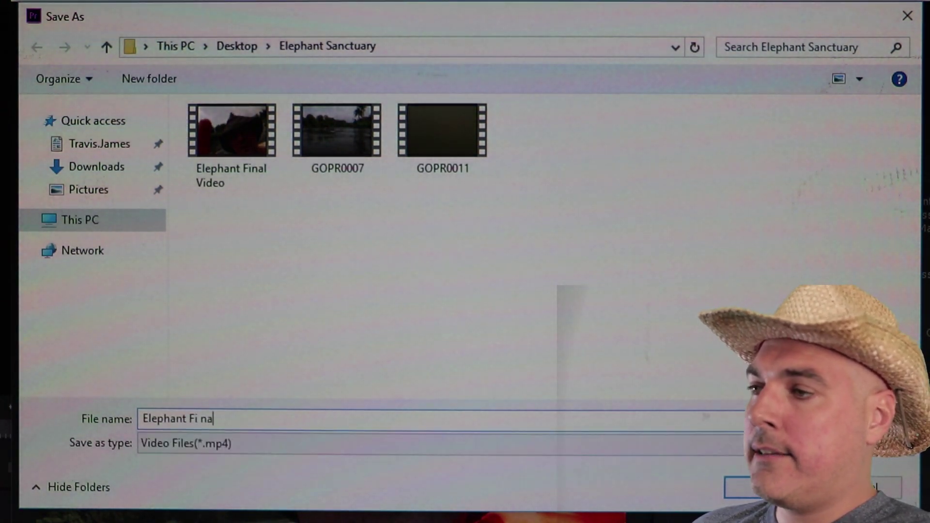
pyautogui.press('BackSpace')
pyautogui.press('BackSpace')
pyautogui.press('BackSpace')
pyautogui.write('nal Video')
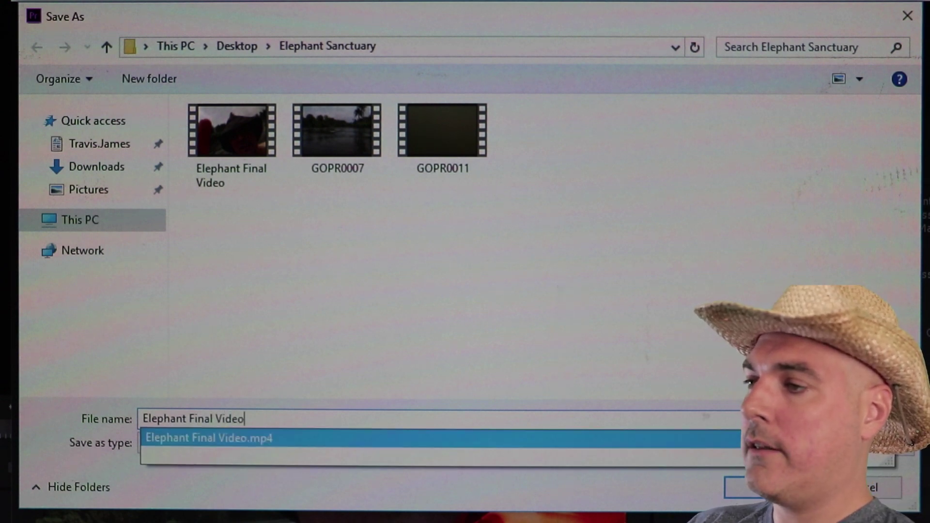
pyautogui.press('Return')
pyautogui.click(584, 310)
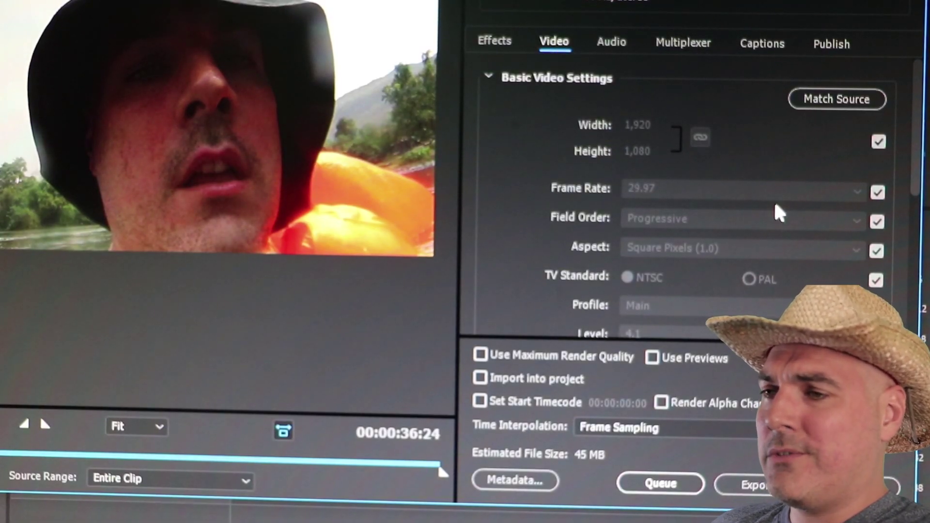
# Set bitrate encoding to VBR, 1 pass, with Maximum Render Quality, and export the video
pyautogui.scroll(-5, 727, 167)
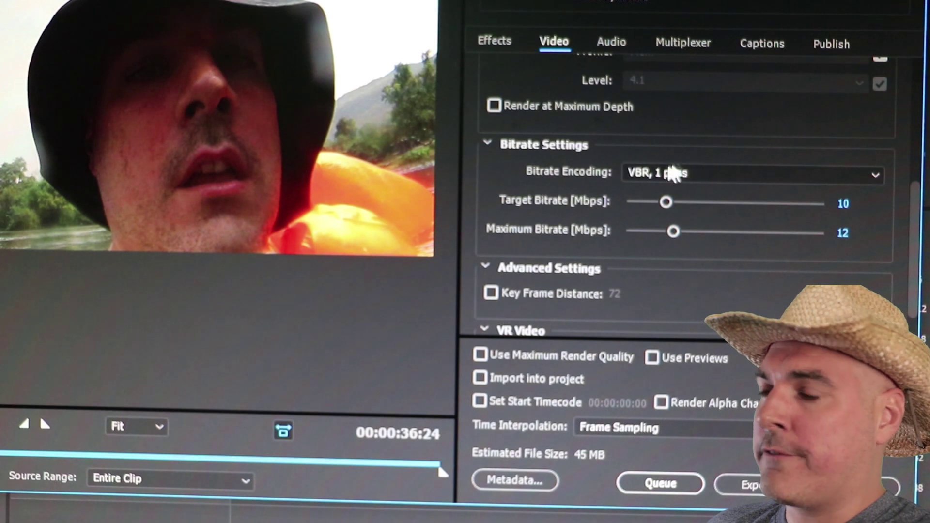
pyautogui.click(669, 177)
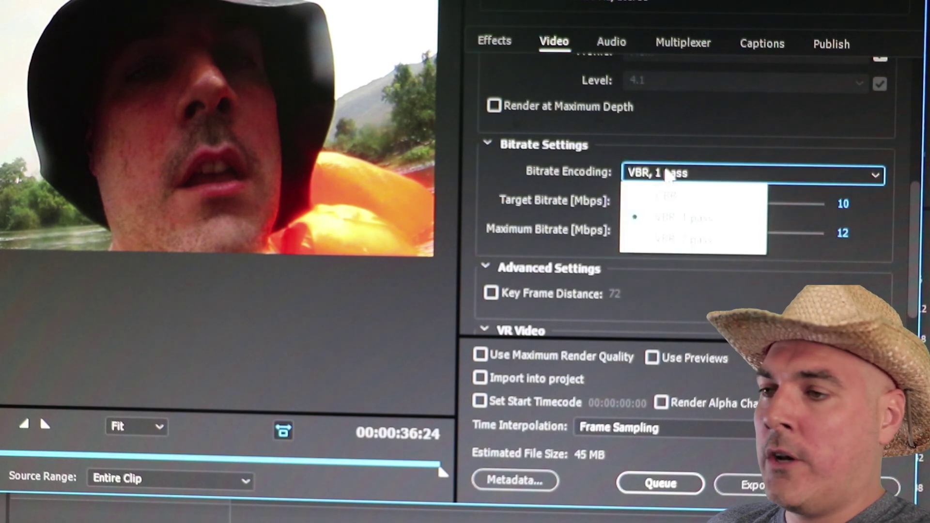
pyautogui.click(685, 239)
pyautogui.click(687, 179)
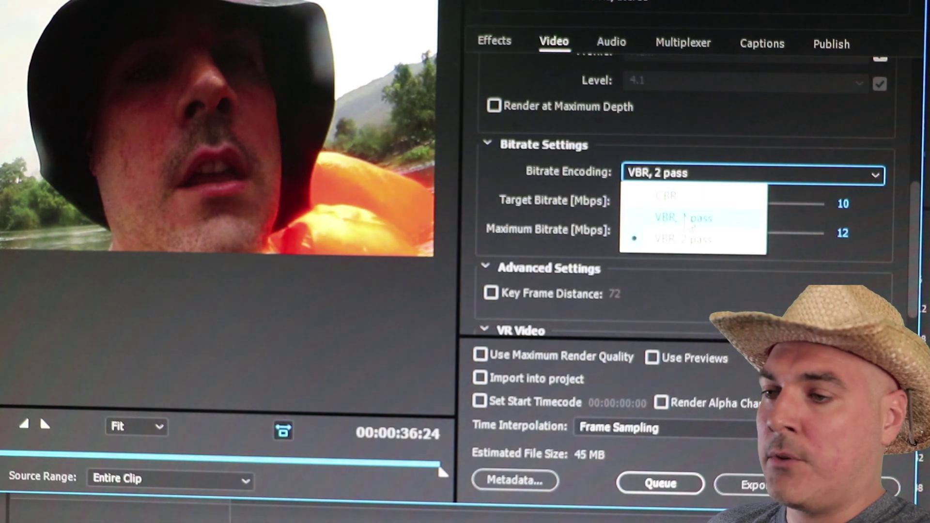
pyautogui.click(684, 218)
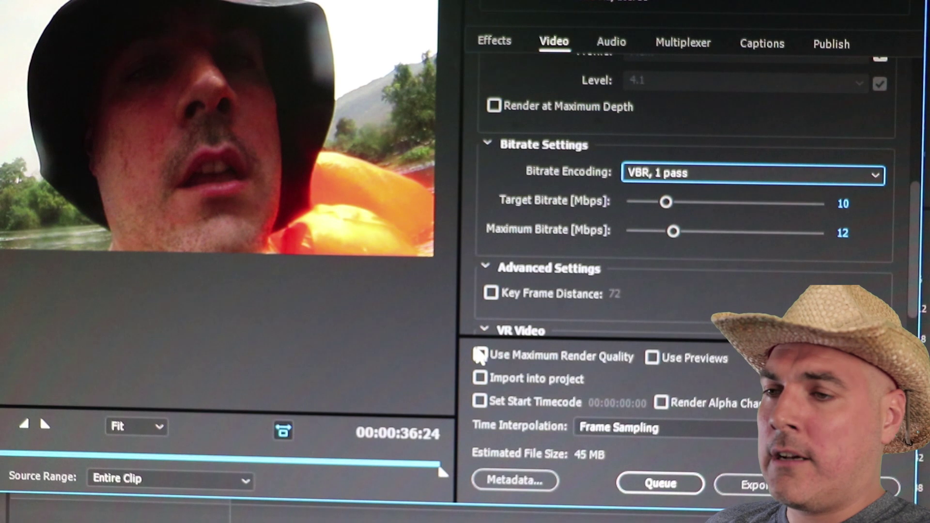
pyautogui.click(480, 355)
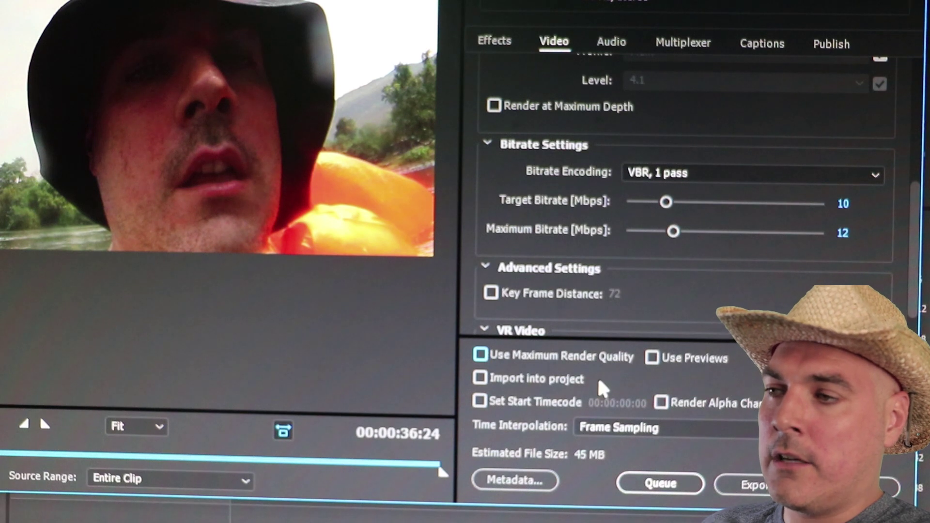
pyautogui.click(649, 490)
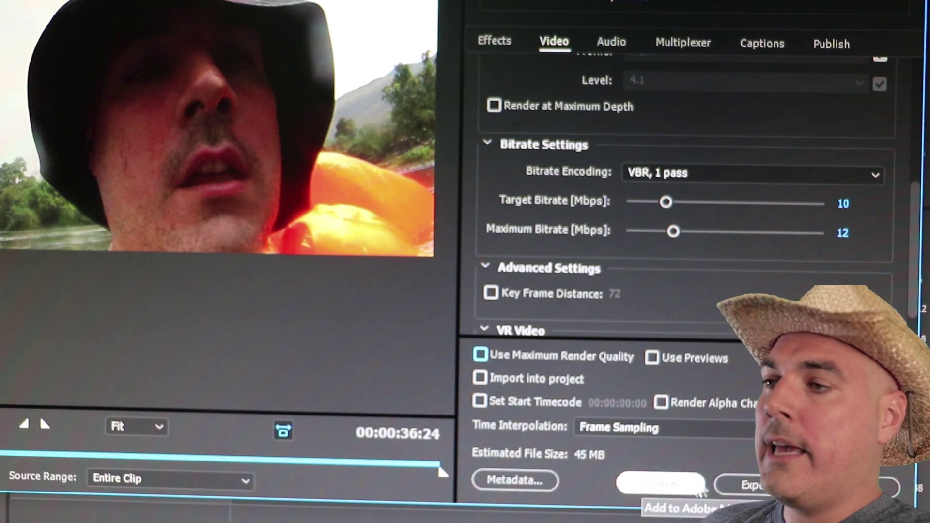
pyautogui.click(741, 485)
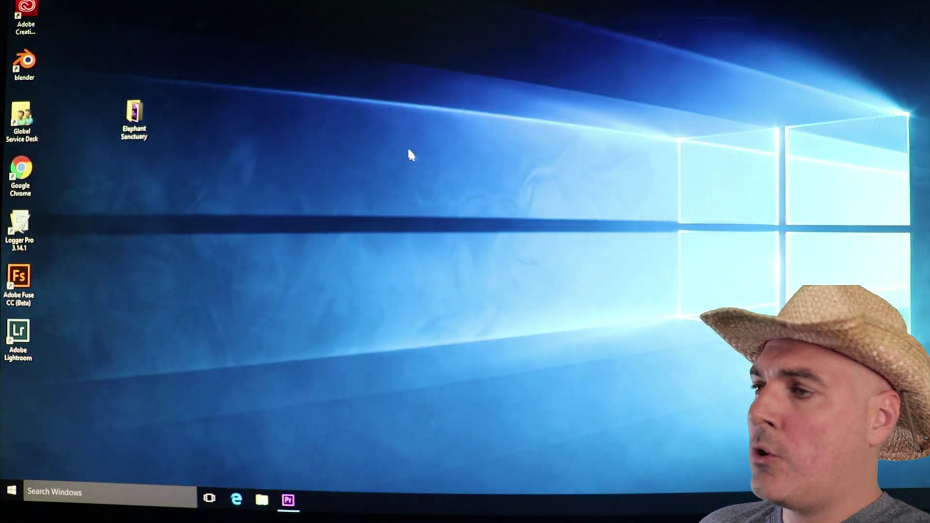
# Open the Elephant Sanctuary folder, play Elephant Final Video, seek ahead, then close the player
pyautogui.doubleClick(134, 116)
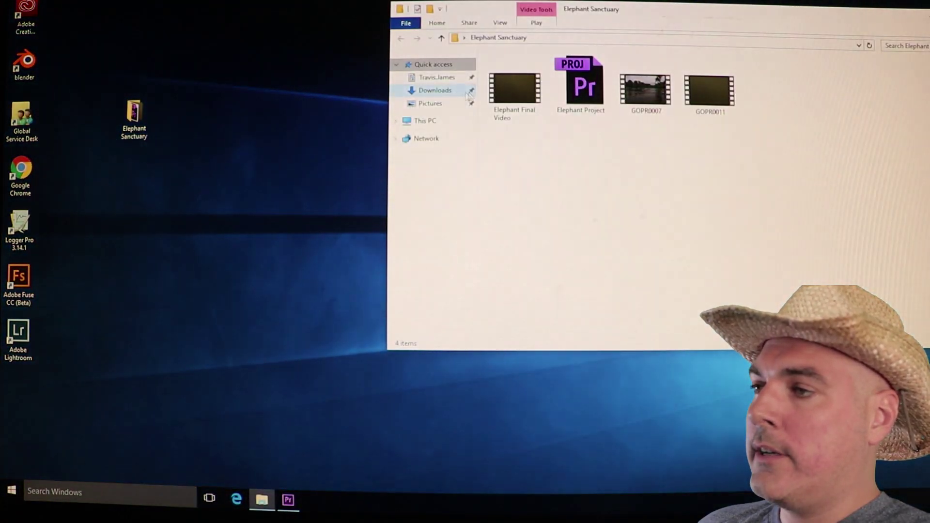
pyautogui.doubleClick(507, 94)
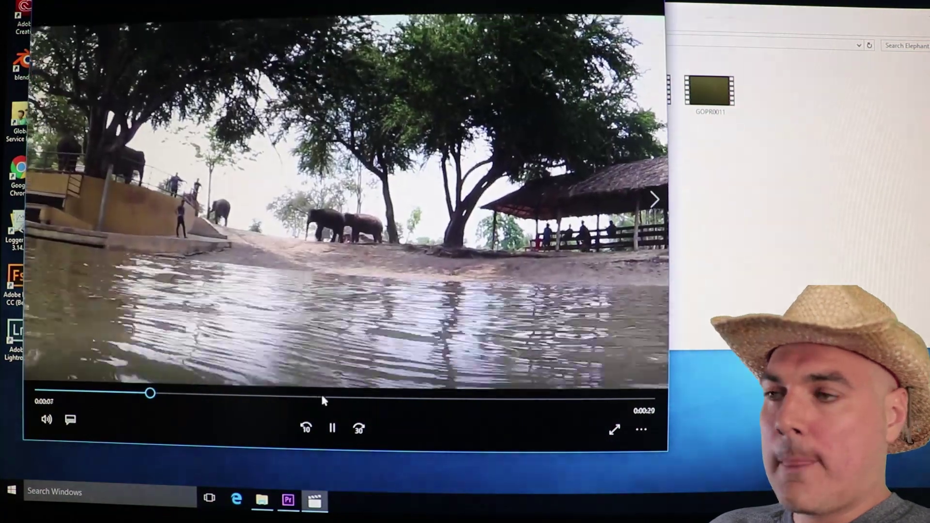
pyautogui.click(322, 398)
pyautogui.click(469, 399)
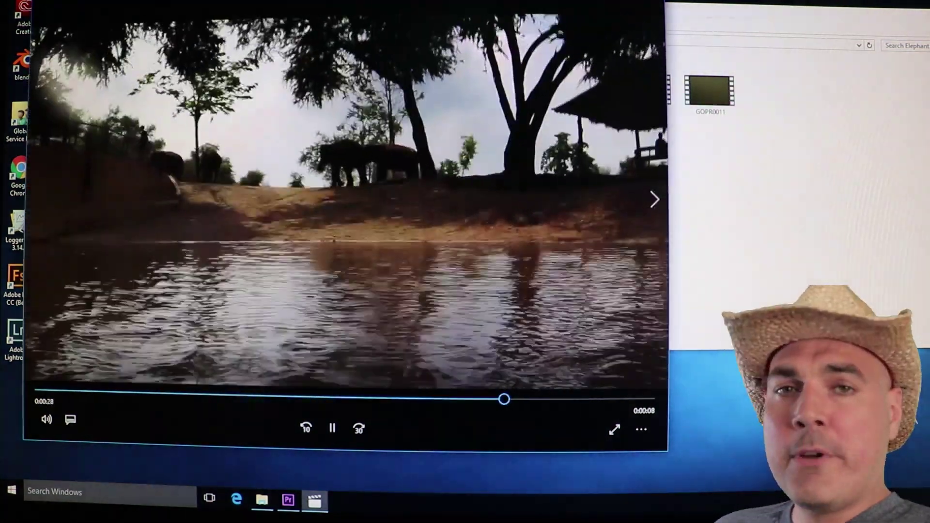
pyautogui.hotkey('alt', 'F4')
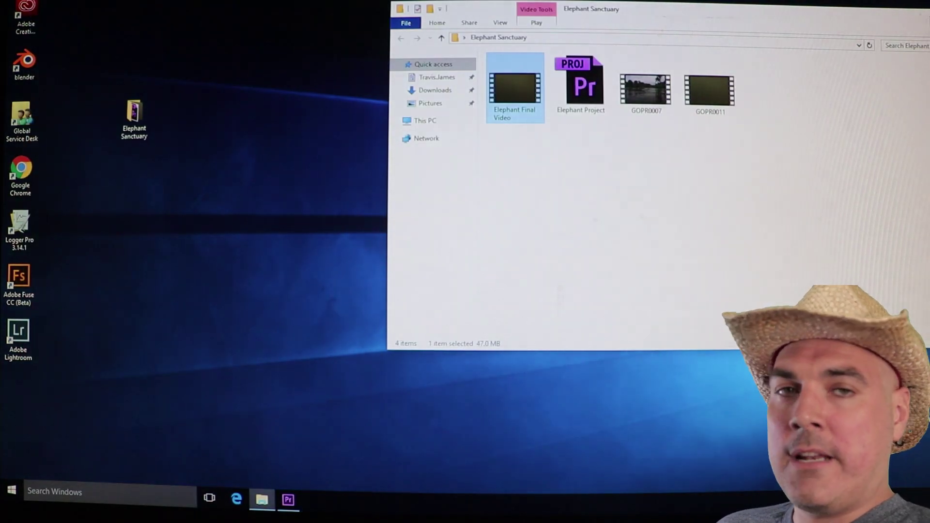
# Close the Elephant Sanctuary File Explorer window with Alt+F4, leaving the bare desktop
pyautogui.hotkey('alt', 'F4')
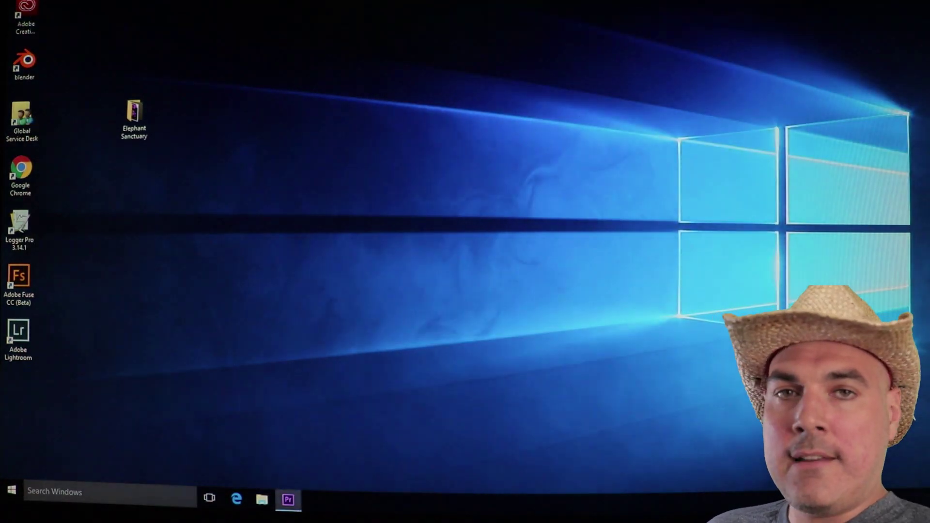